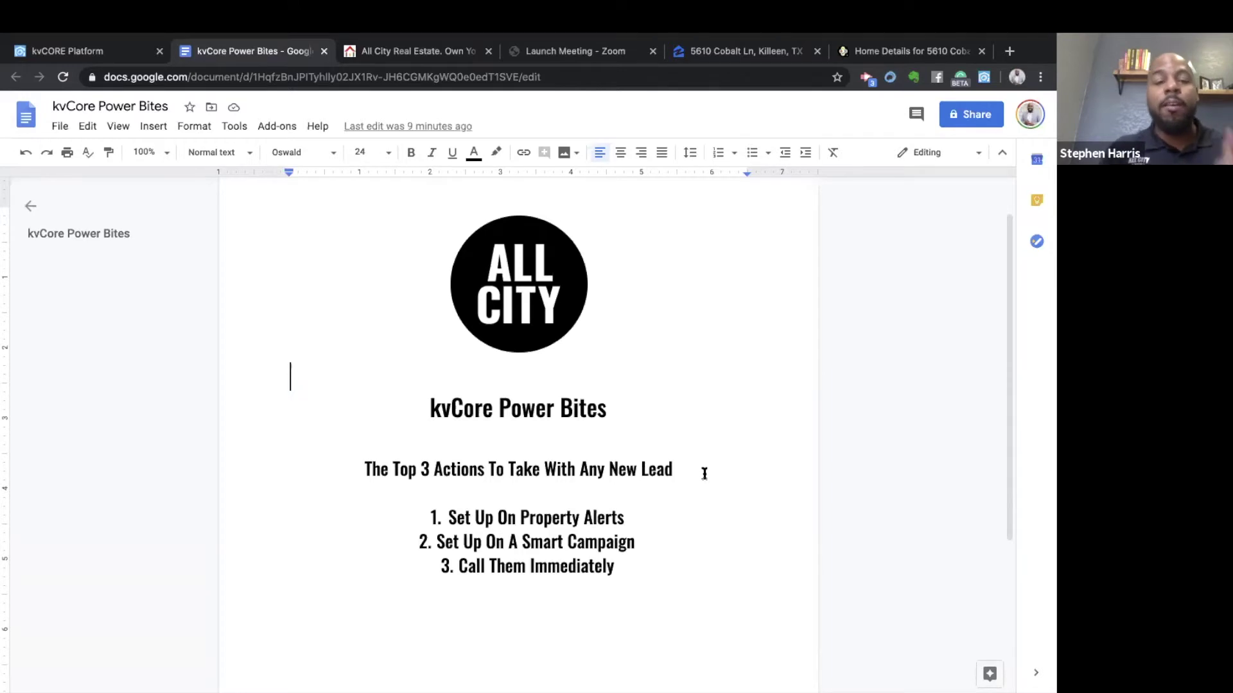
- In kvCORE, open the new Realtor.com buyer lead interested in Killeen and start editing its first search alert
click(68, 46)
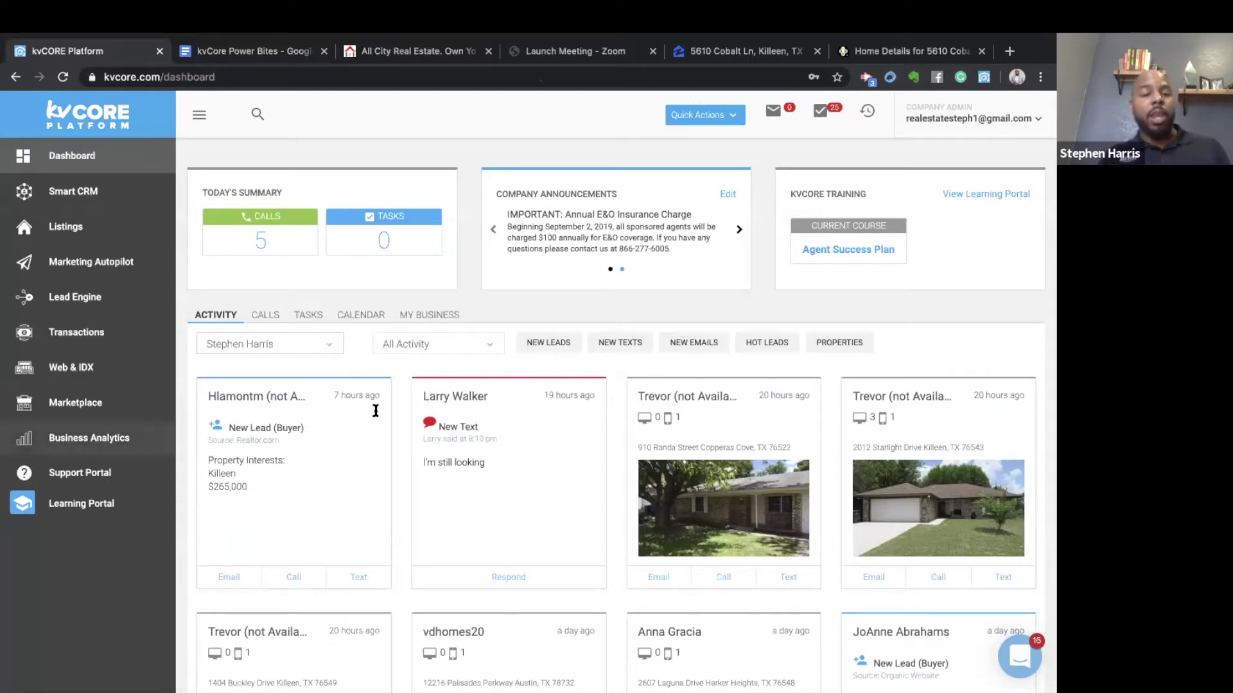
click(249, 403)
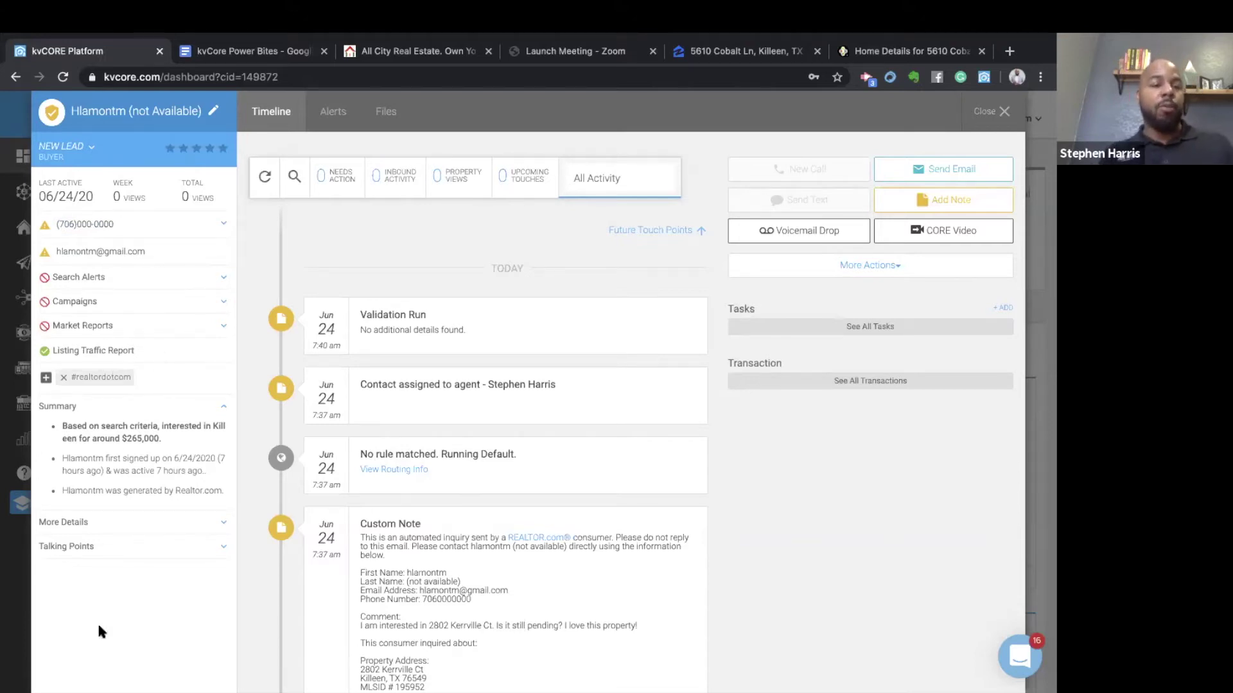
click(72, 283)
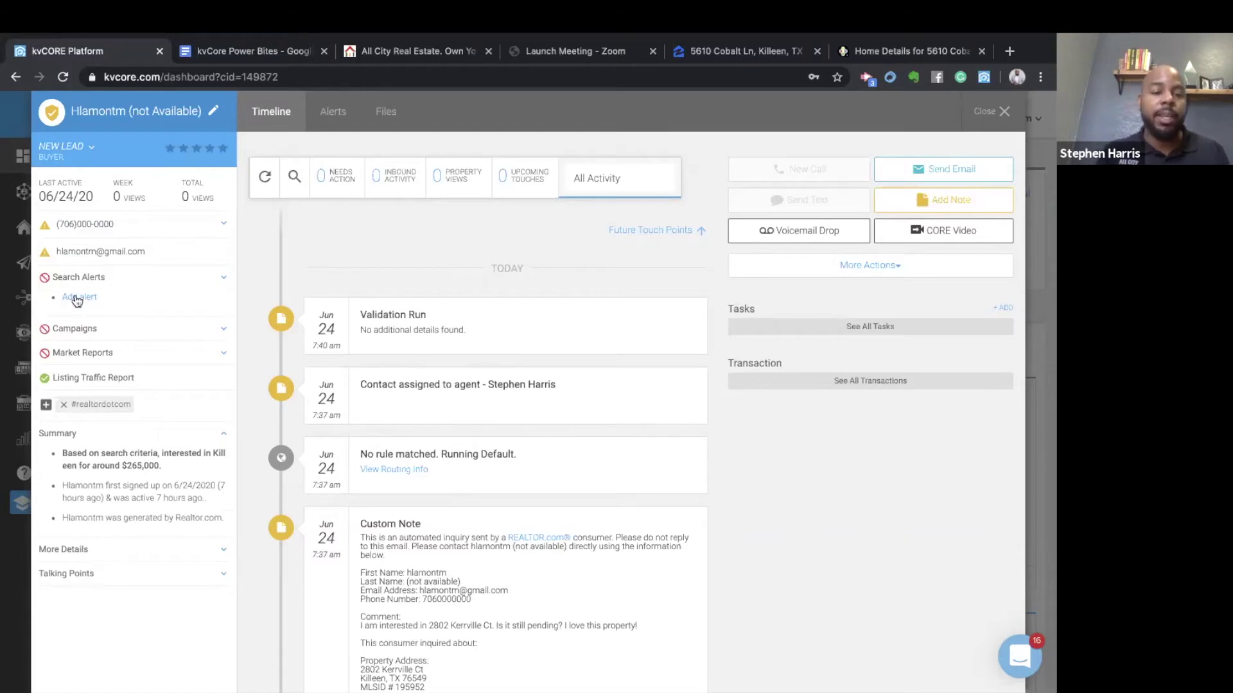
click(76, 299)
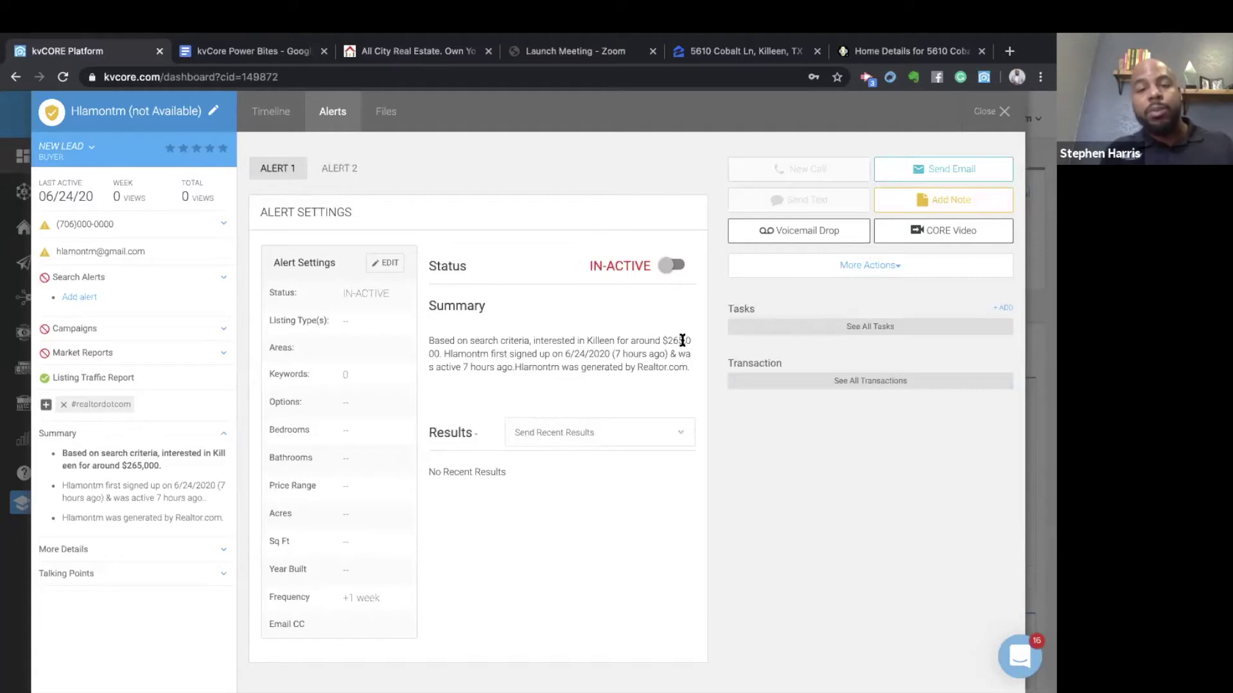
click(393, 263)
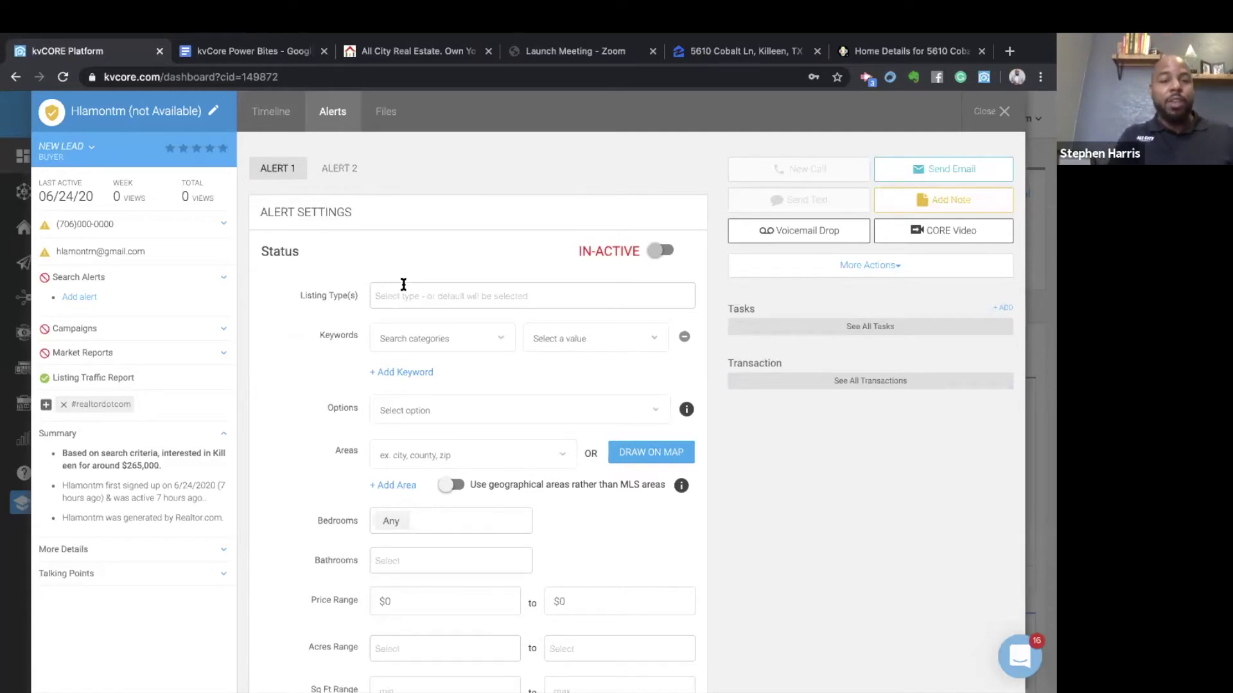
- Set the alert's listing type to Single Family and its area to city:Killeen
click(403, 284)
text(single)
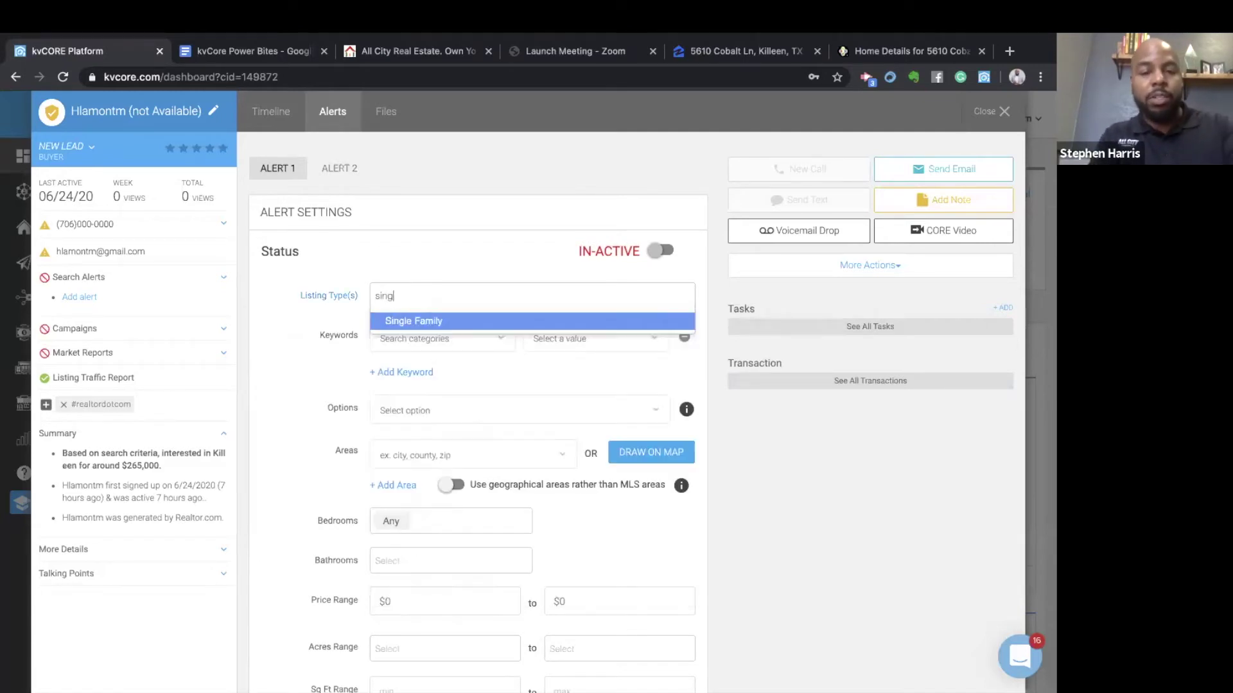
click(408, 321)
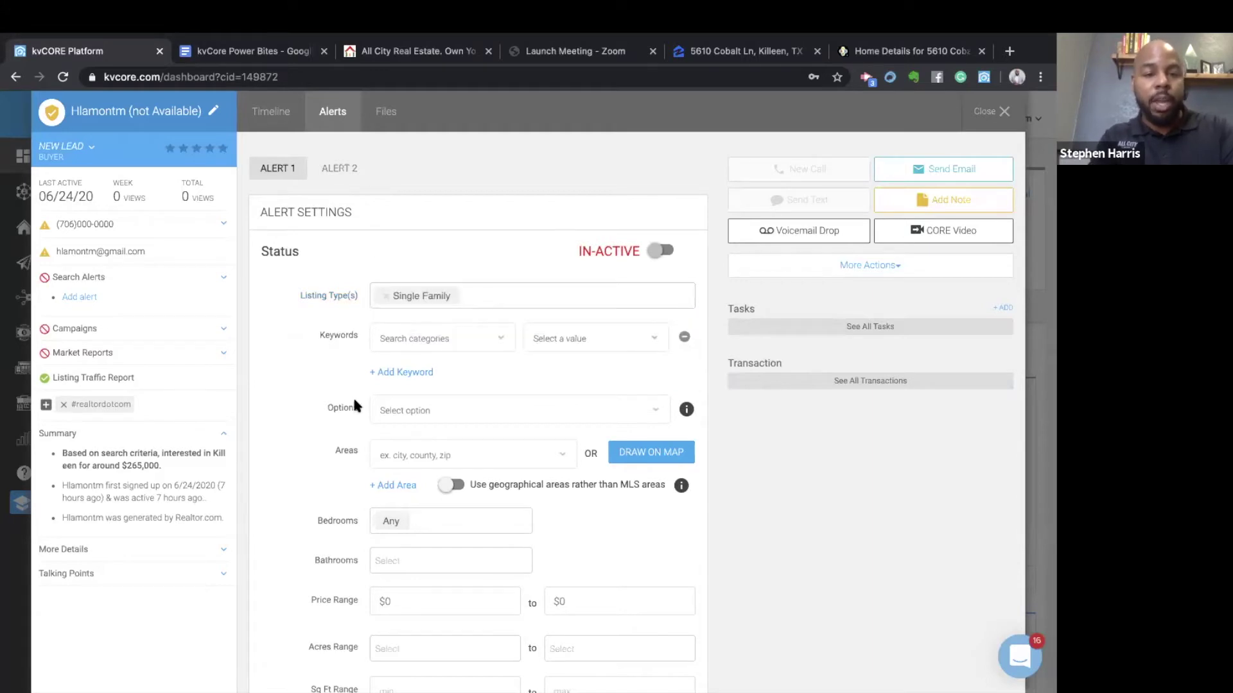
scroll(352, 396, down, 2)
click(397, 363)
text(Killeen)
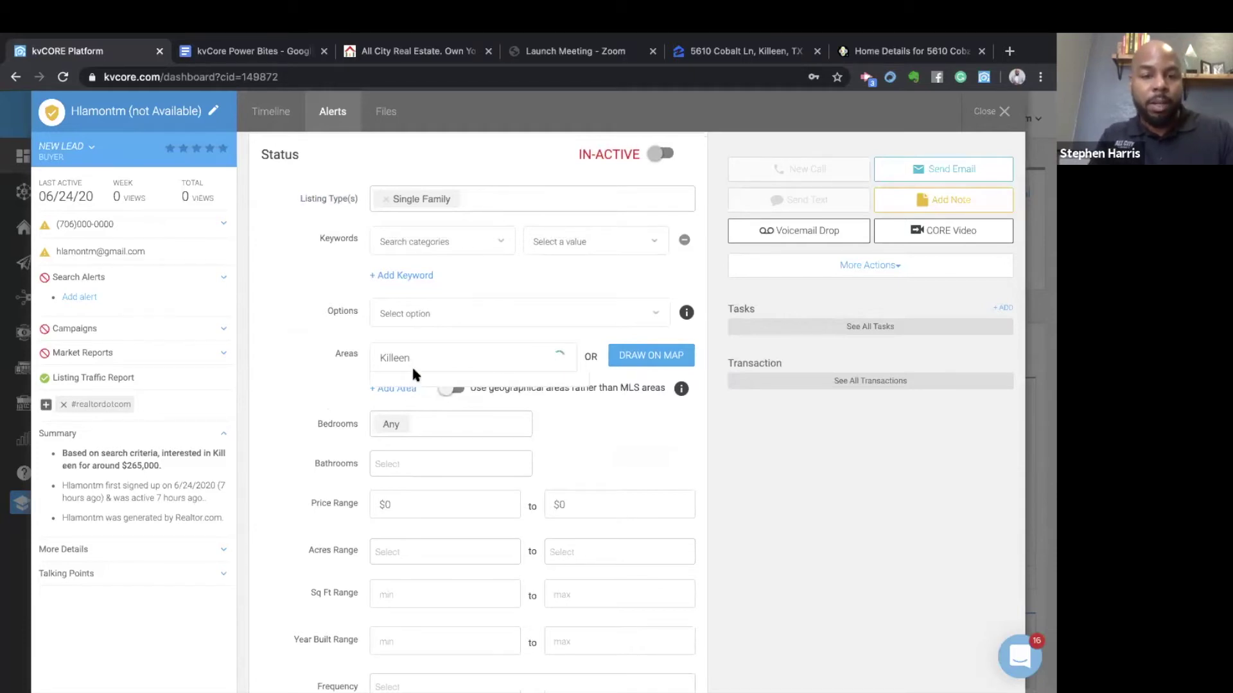
click(413, 385)
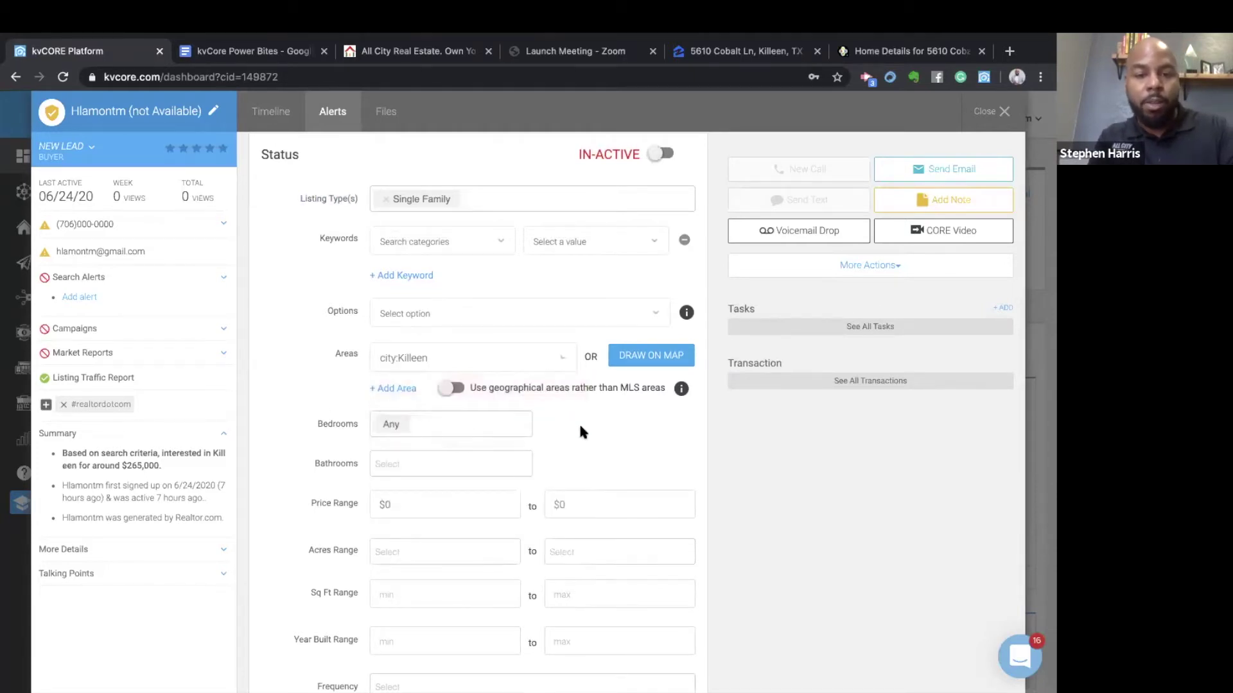
- Set the alert's price range from $240,000 to $260,000
scroll(579, 422, down, 2)
click(582, 390)
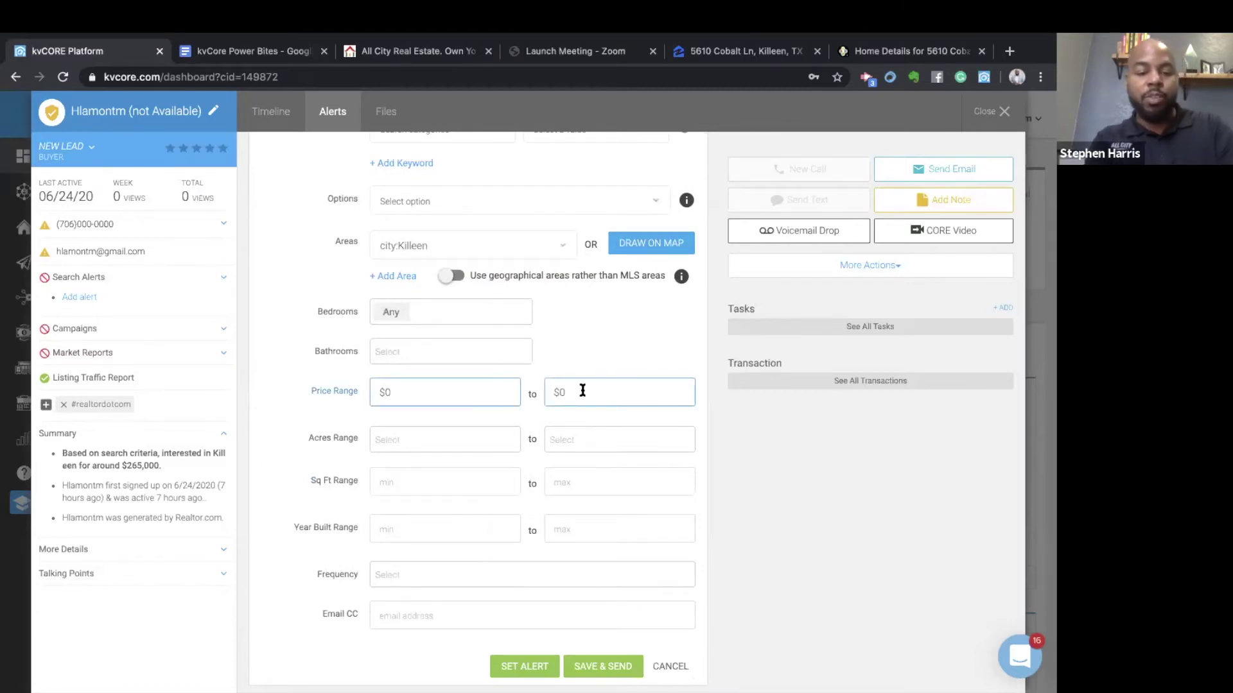
text(26)
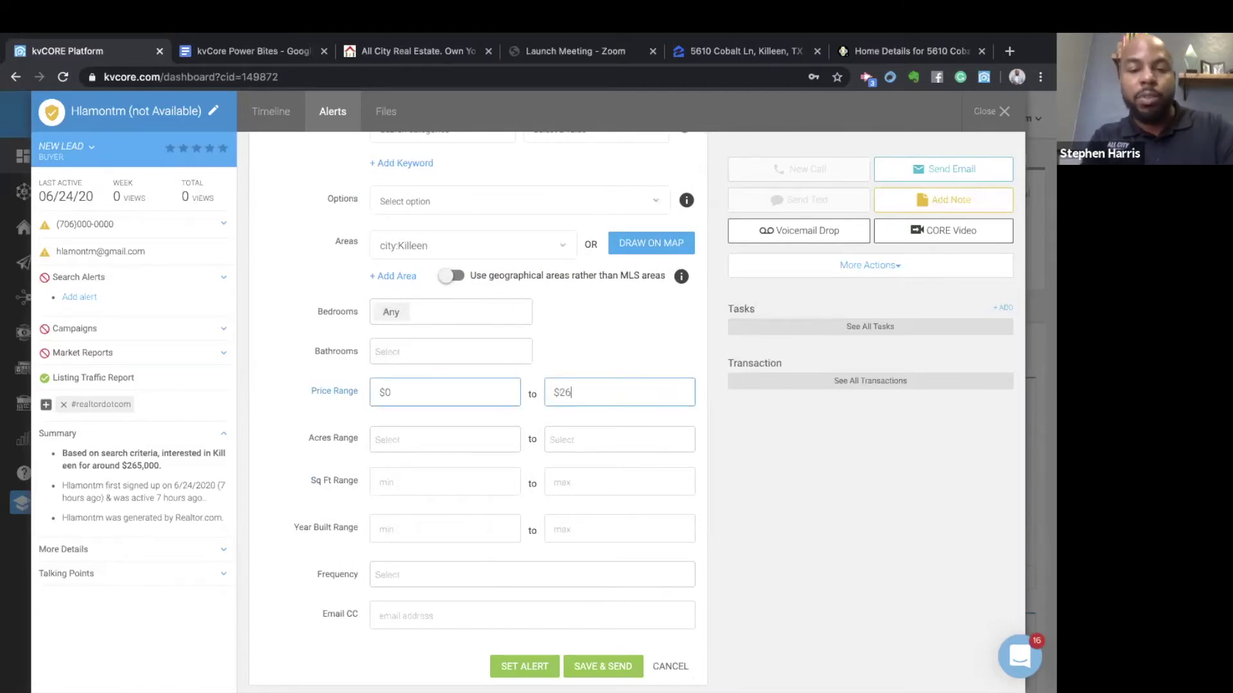
text(0,000)
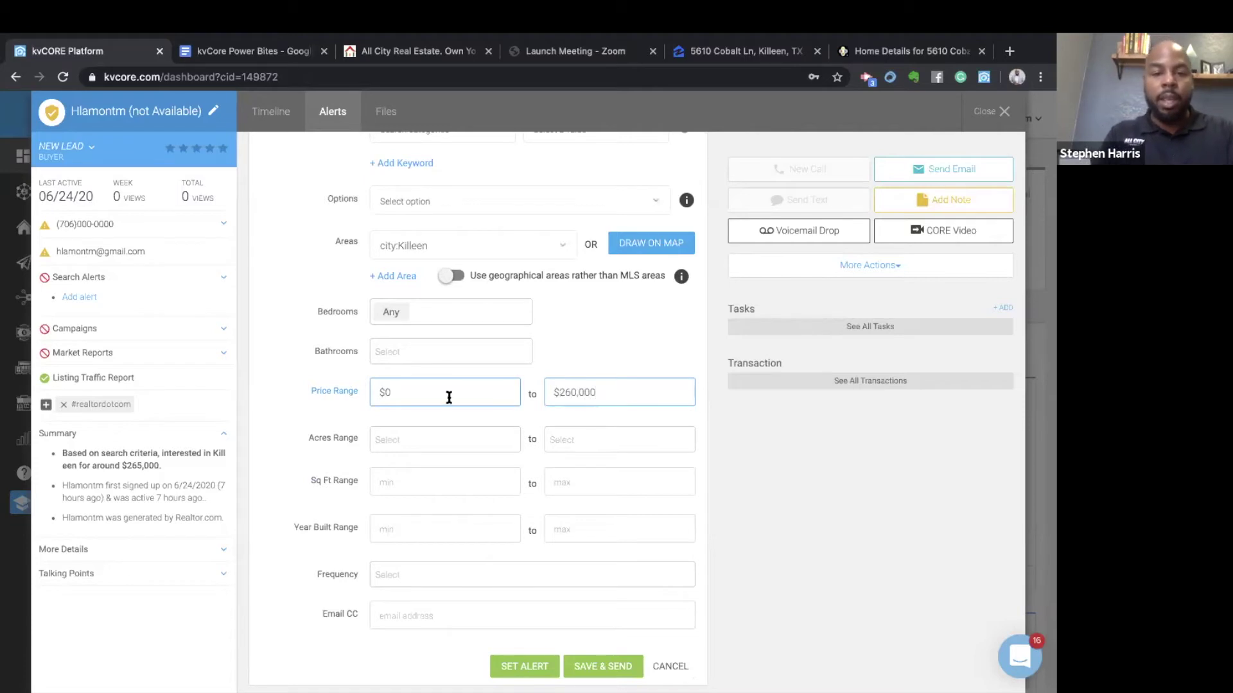
click(449, 398)
text(240,00)
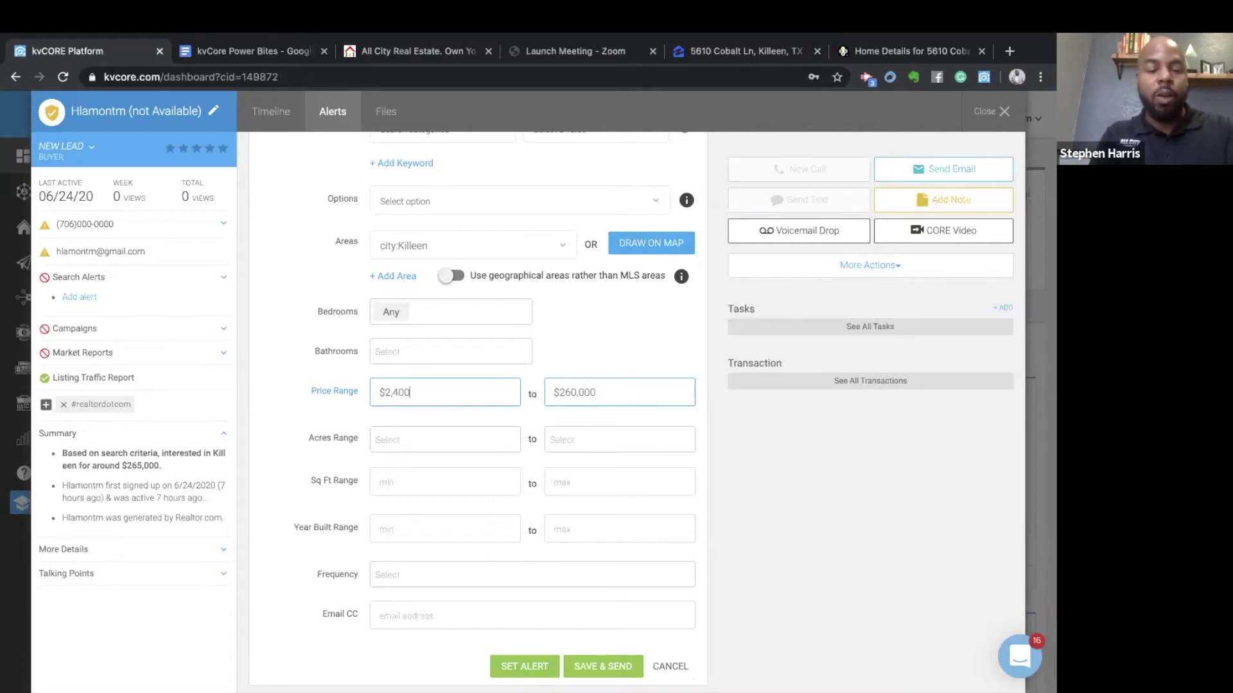
text(0)
click(314, 417)
scroll(315, 427, down, 1)
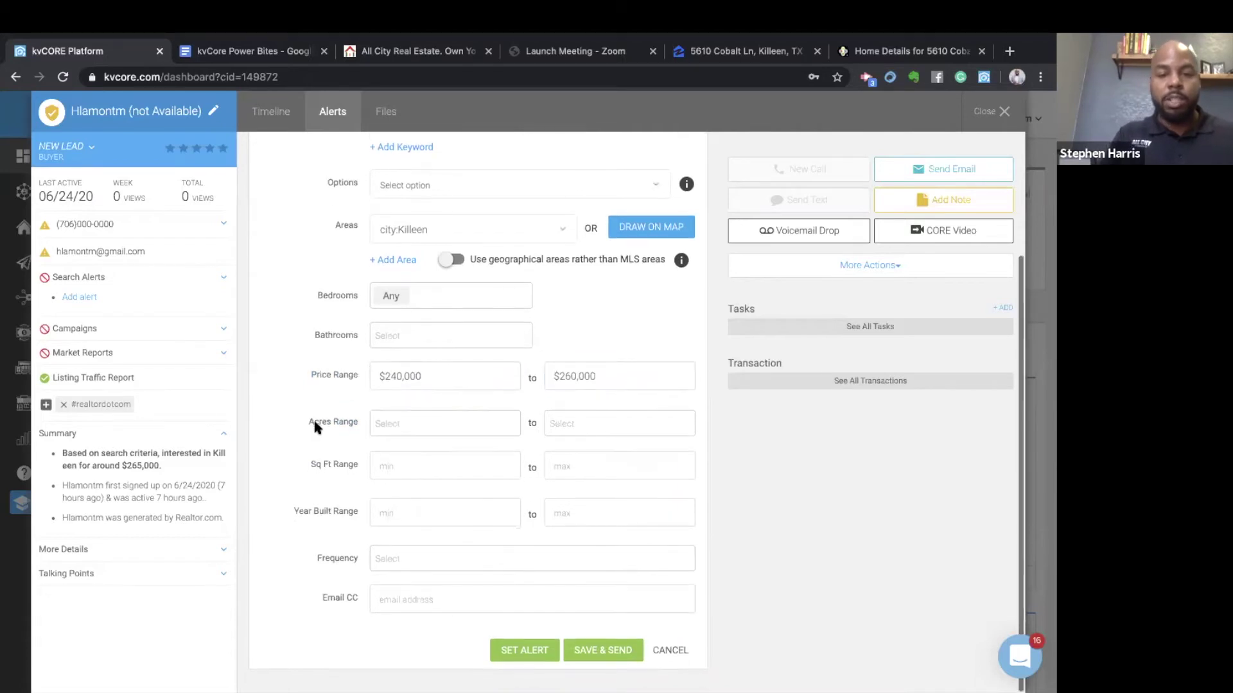
- Set the alert frequency to Daily, and save and send the search alert
click(388, 559)
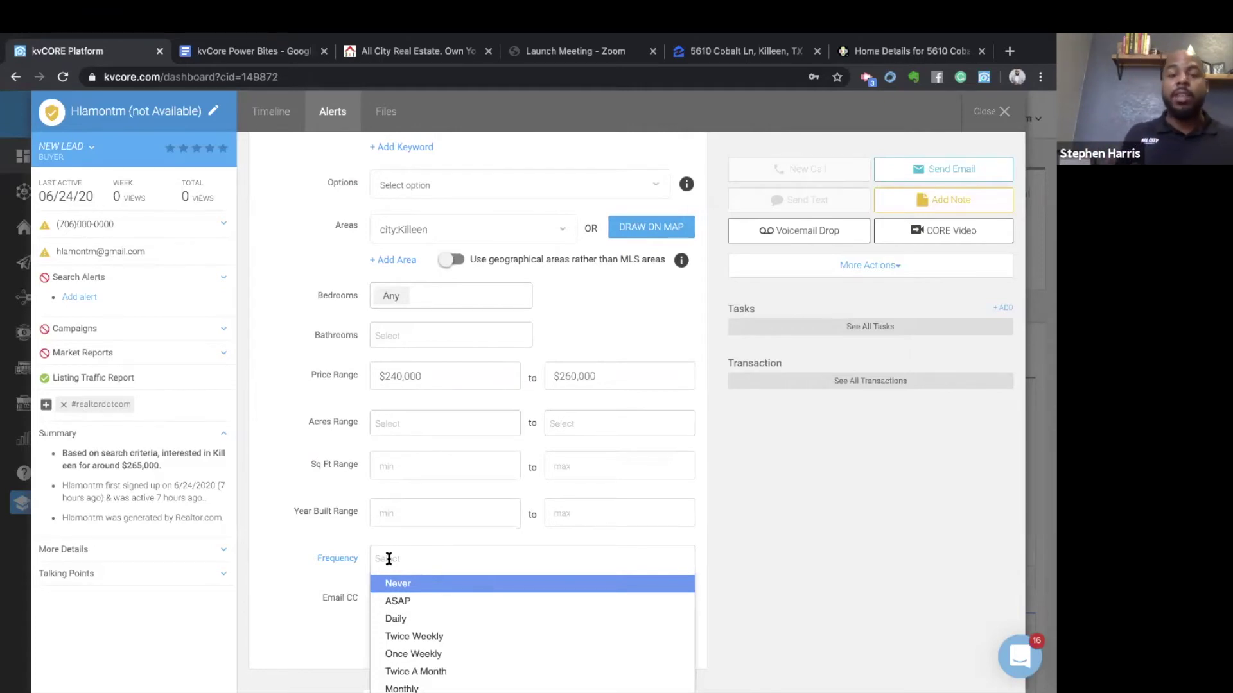
click(418, 590)
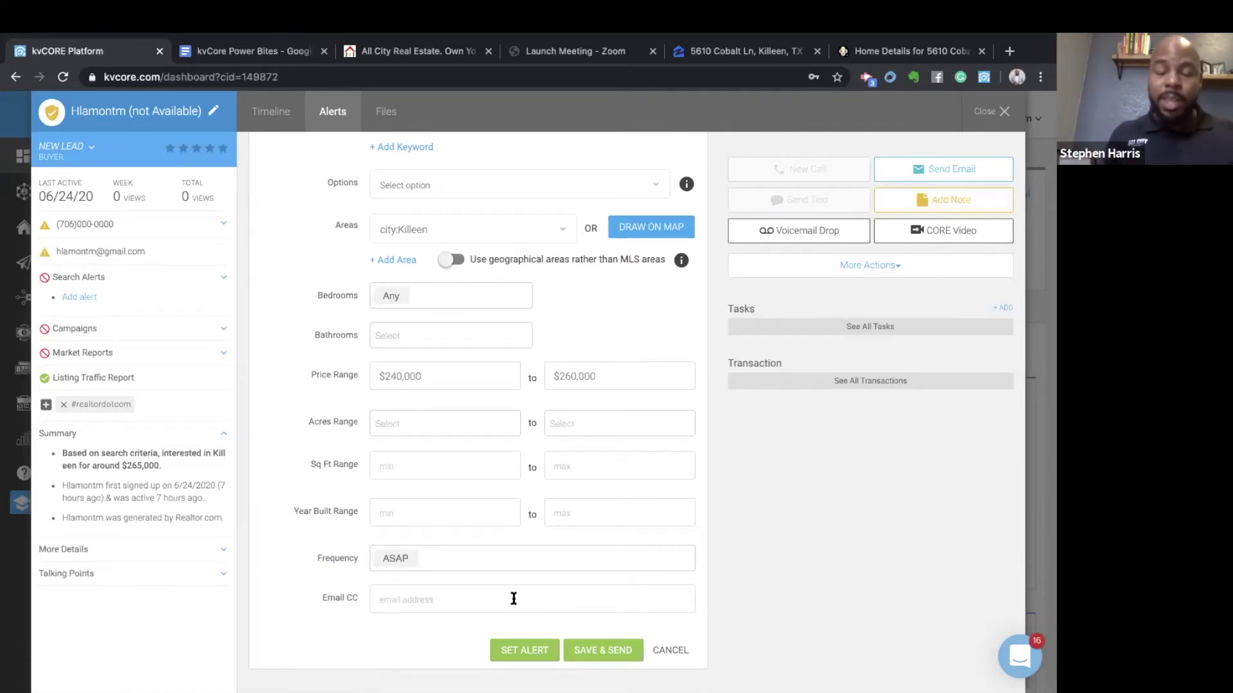
click(418, 563)
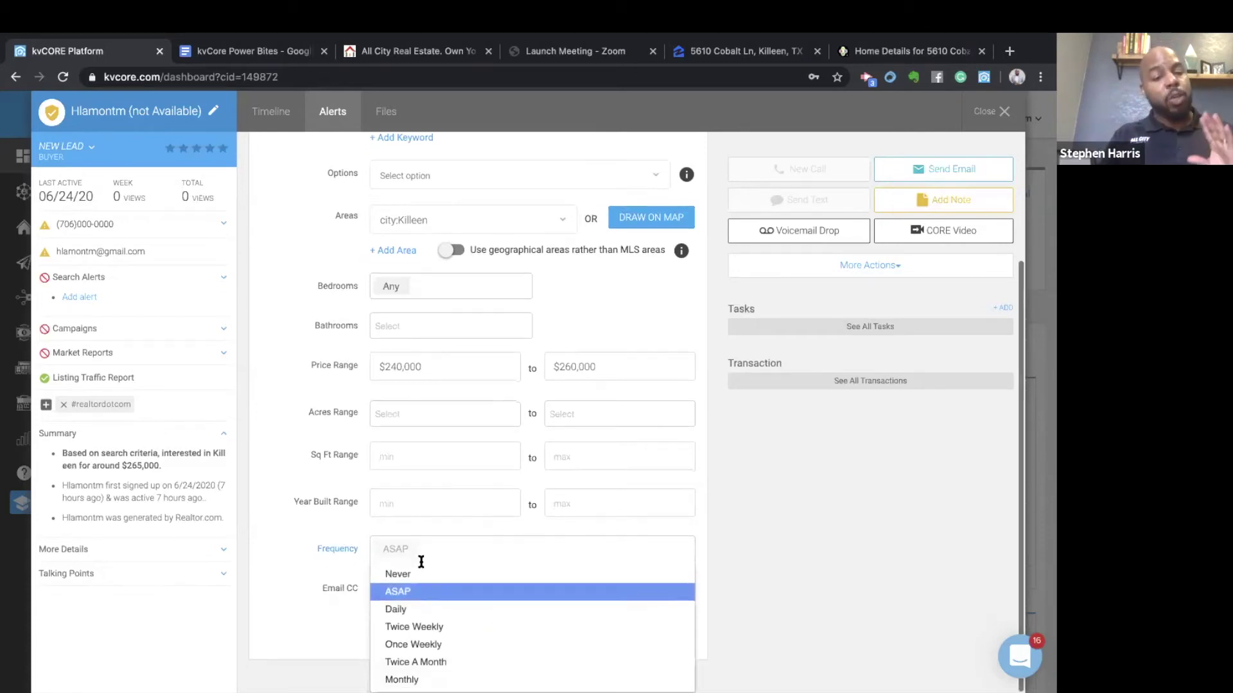
click(396, 610)
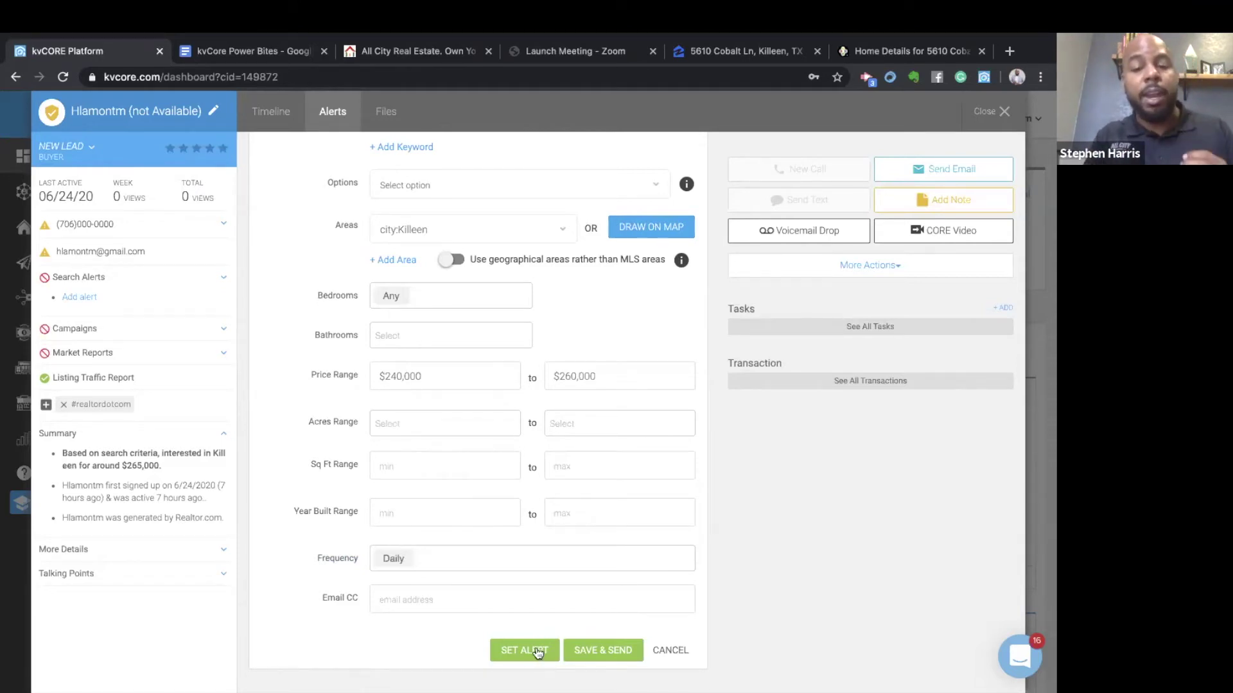
click(606, 652)
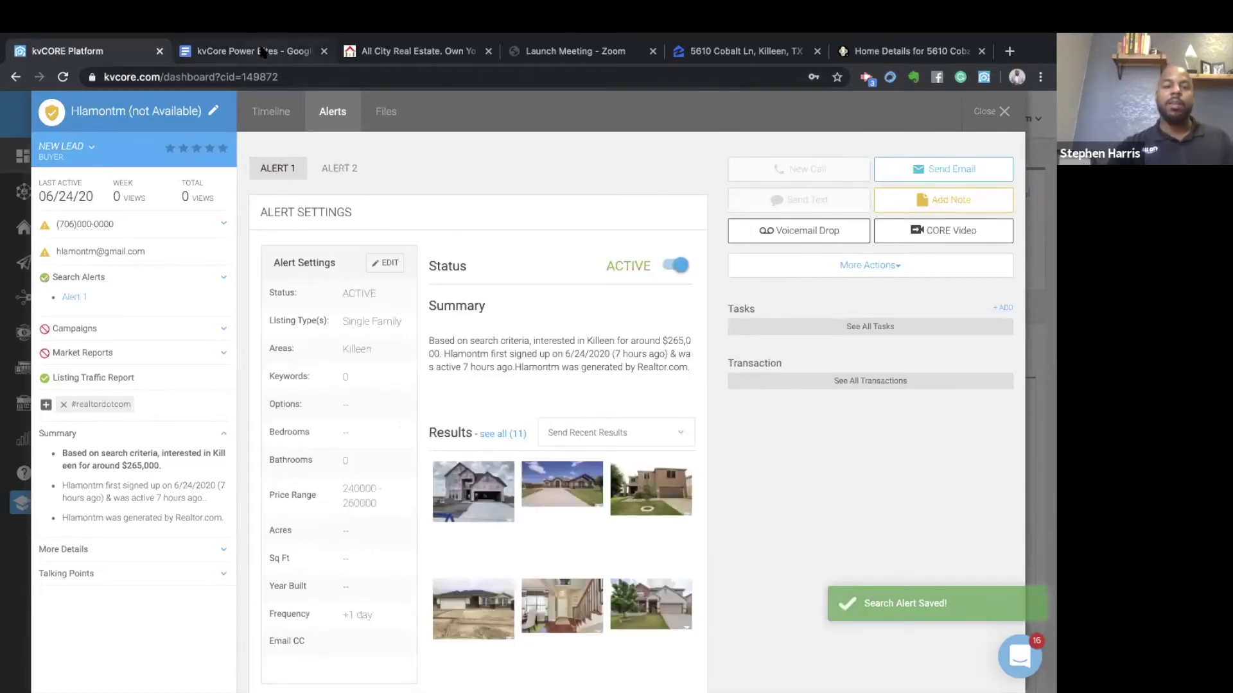
- Consult the action list in the kvCore Power Bites document, and add the Realtordotcom campaign to the lead in kvCORE
click(263, 52)
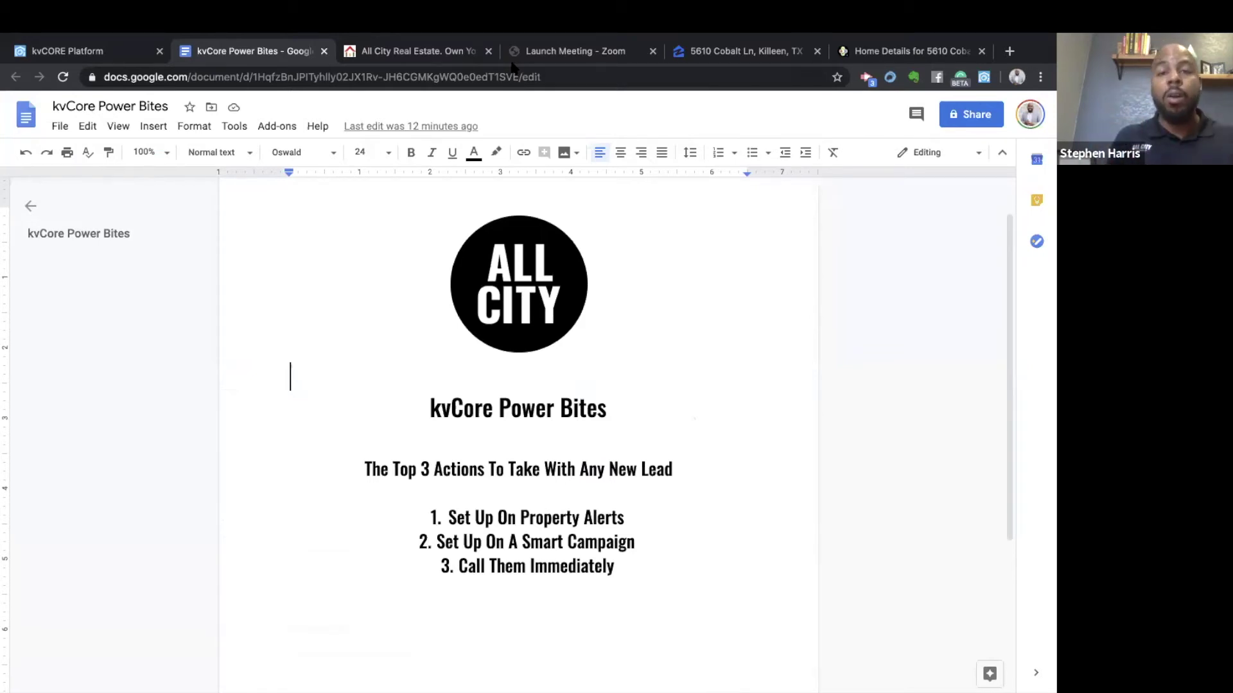
click(115, 50)
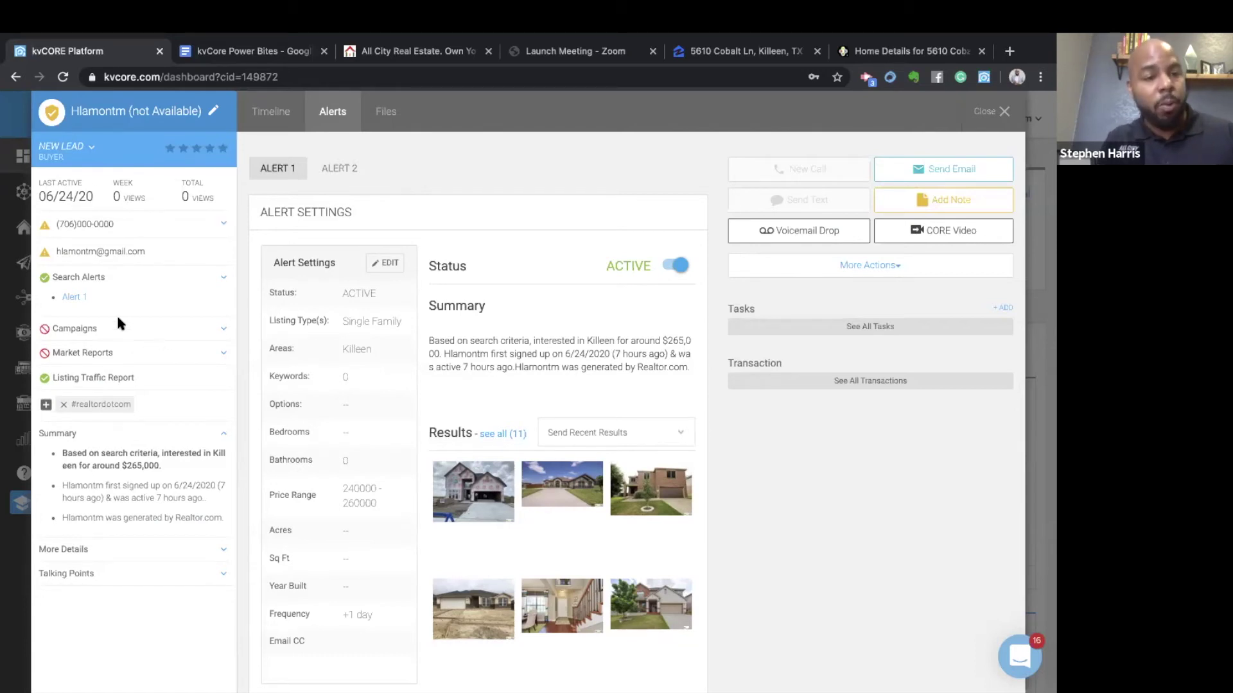
click(88, 331)
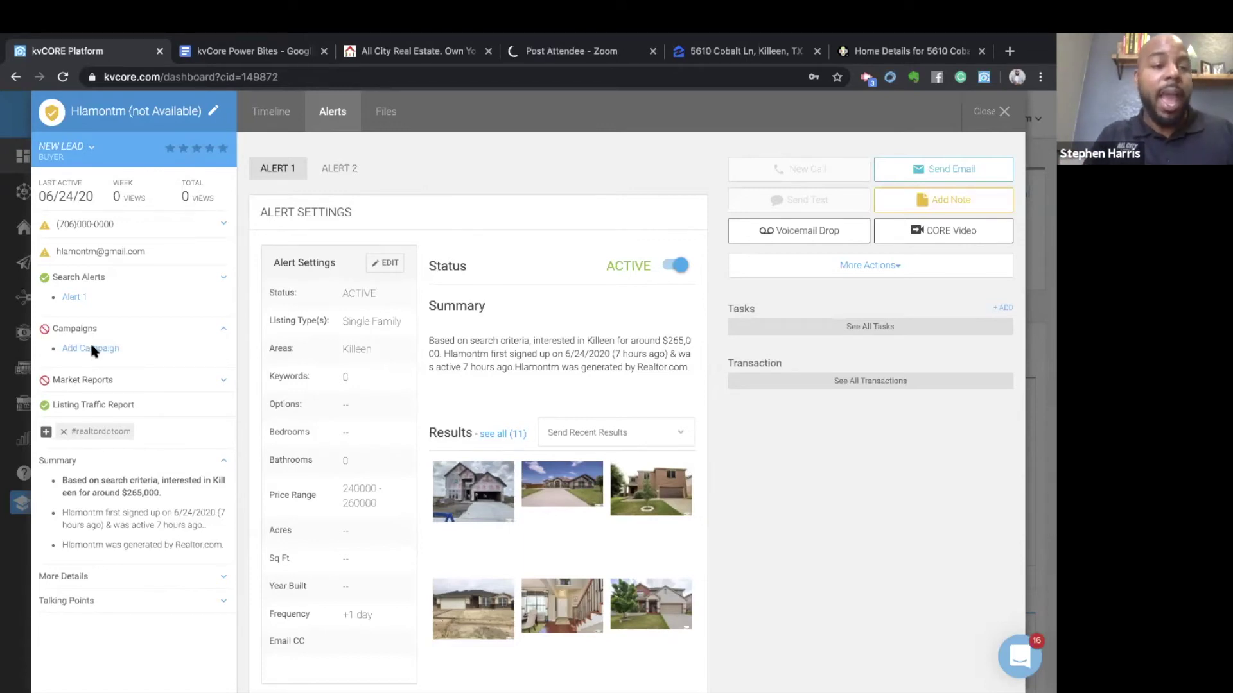
click(91, 348)
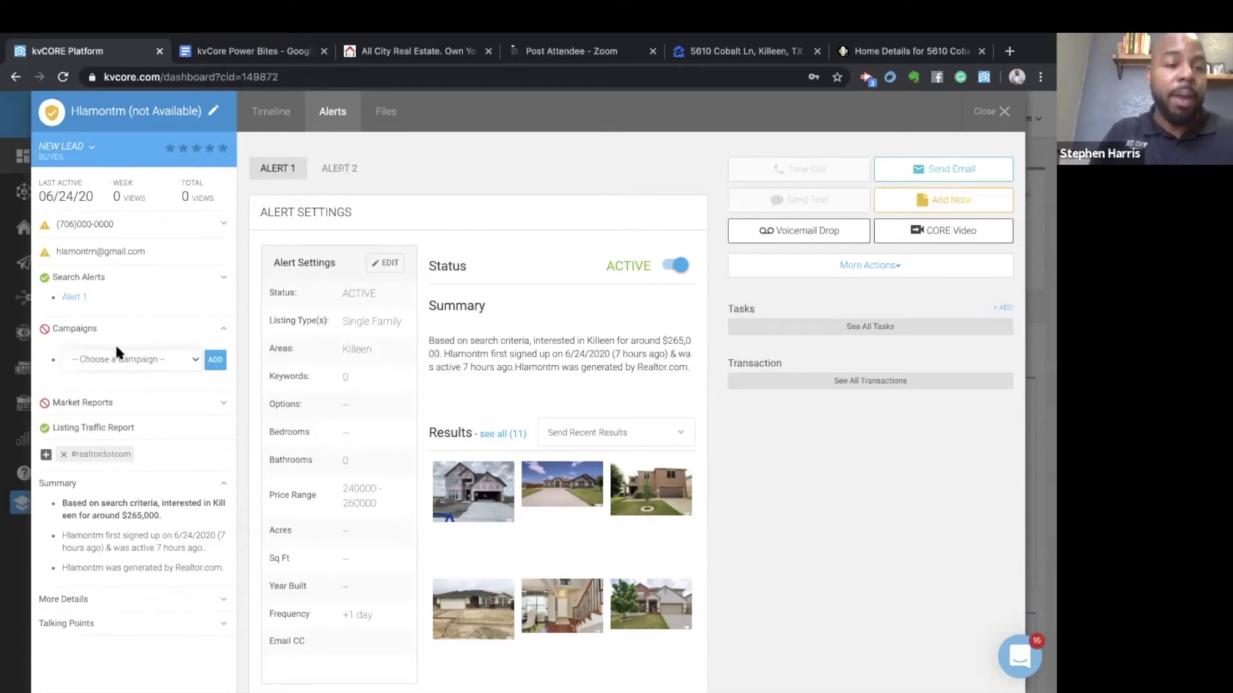
click(194, 362)
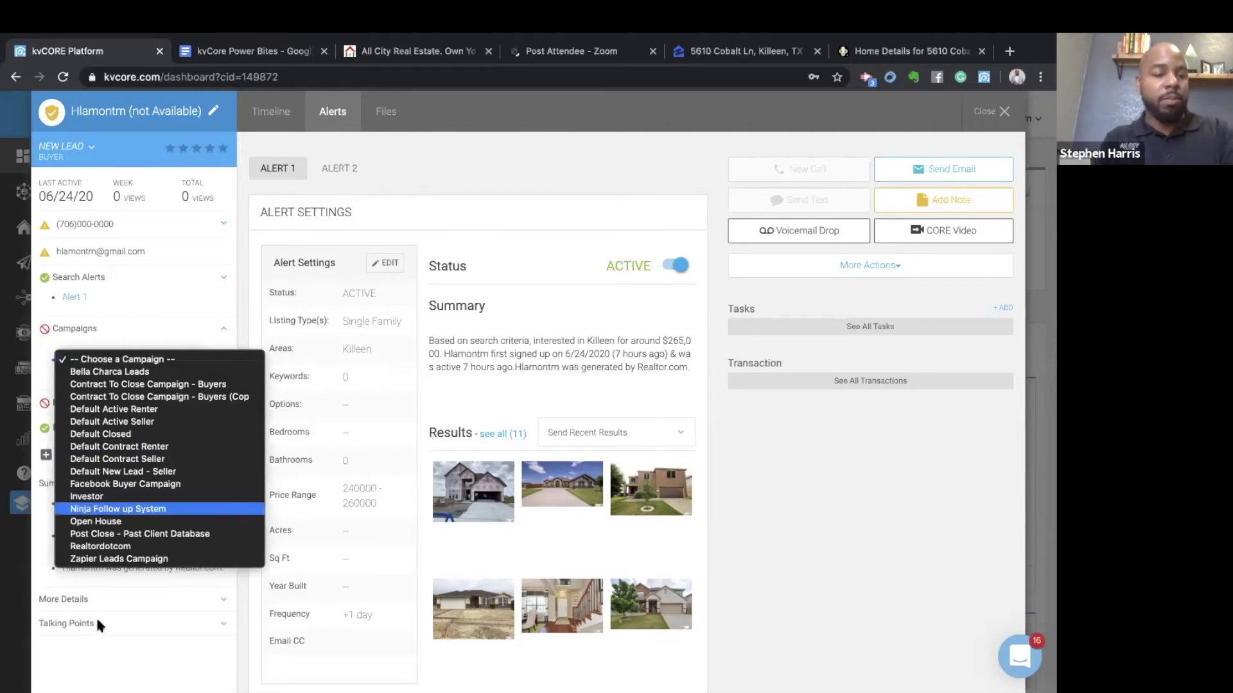
click(108, 547)
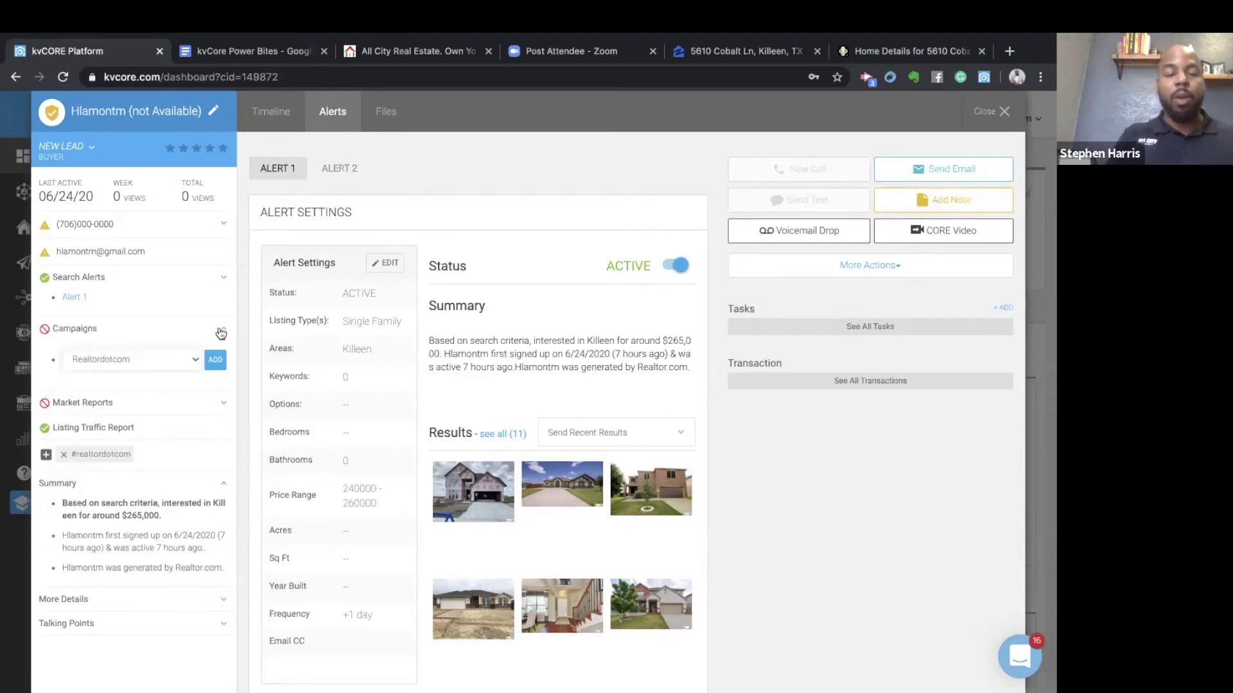
click(216, 358)
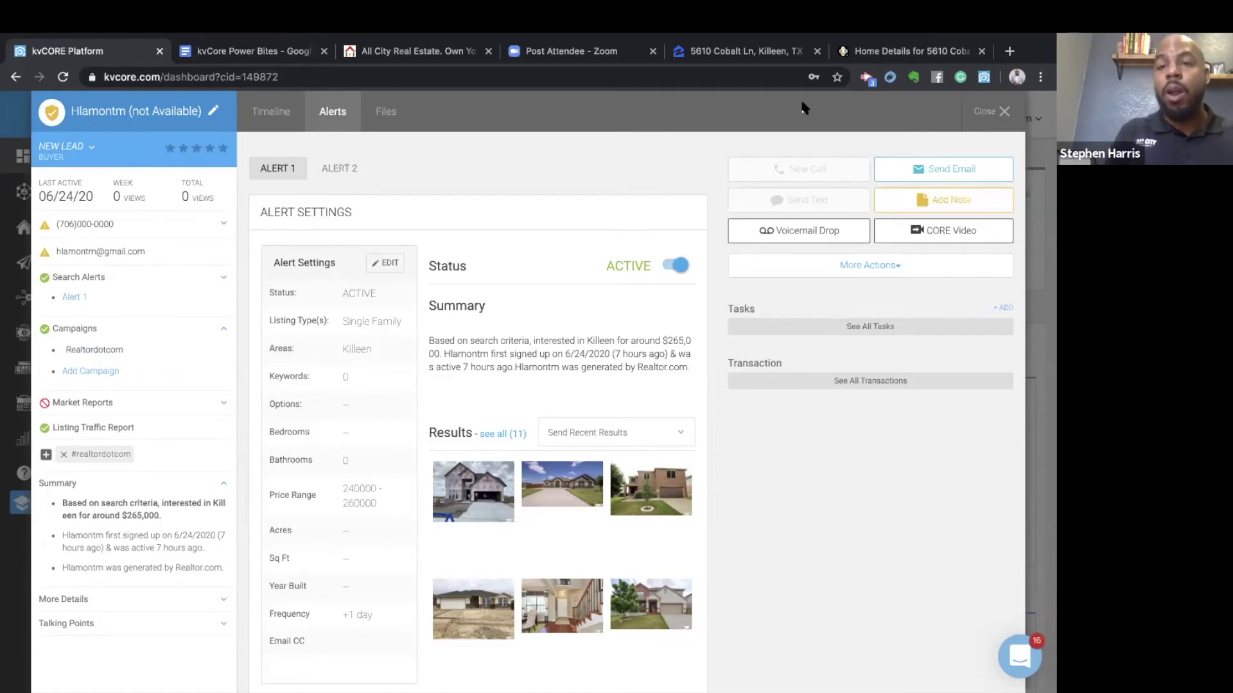
- Close the lead's record and open the Smart Campaigns library in Marketing Autopilot
click(1005, 113)
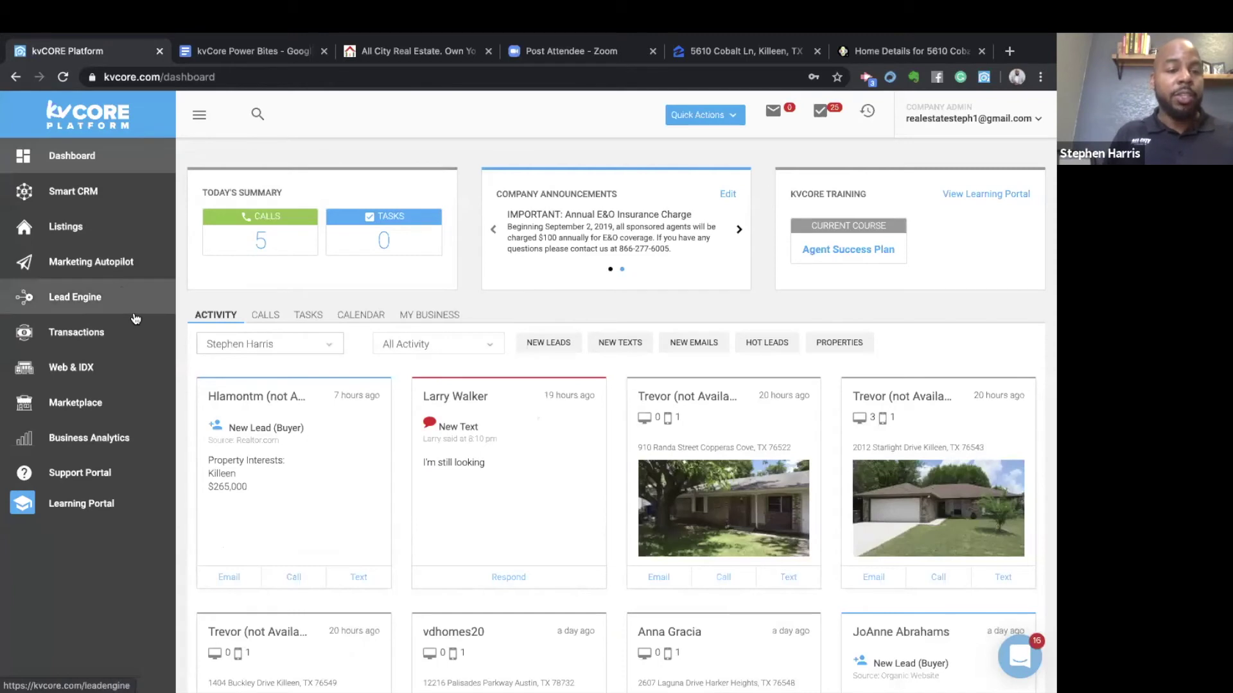
click(68, 267)
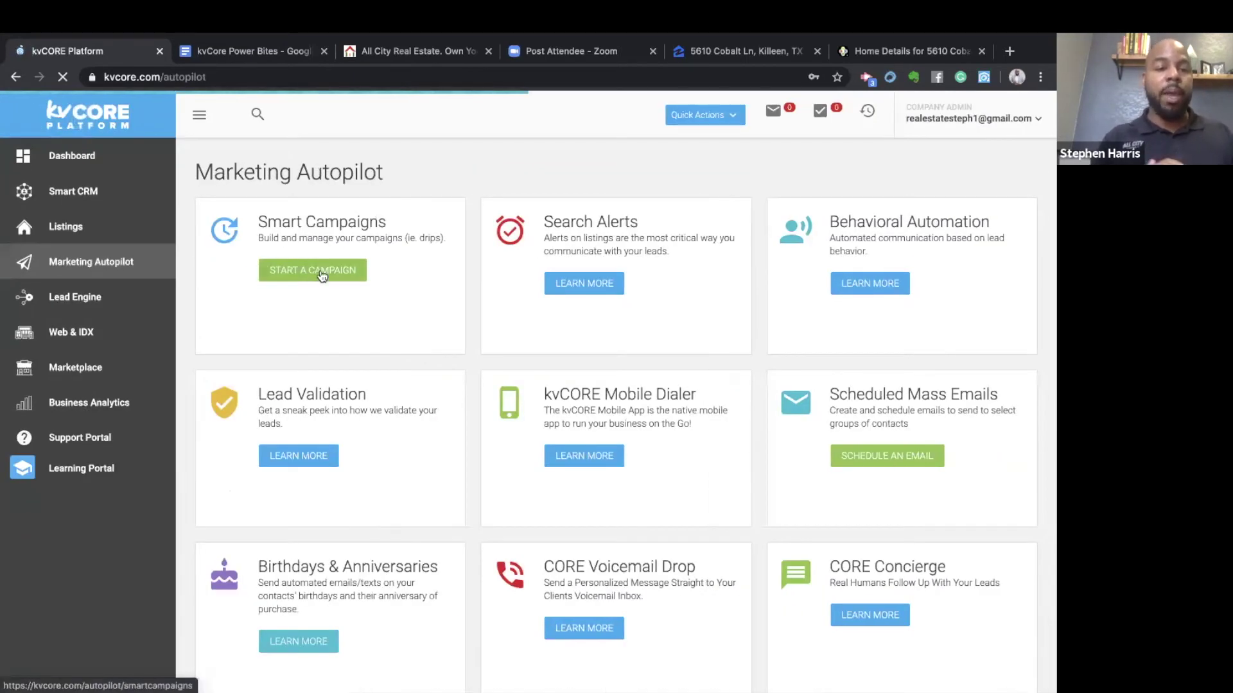
click(323, 276)
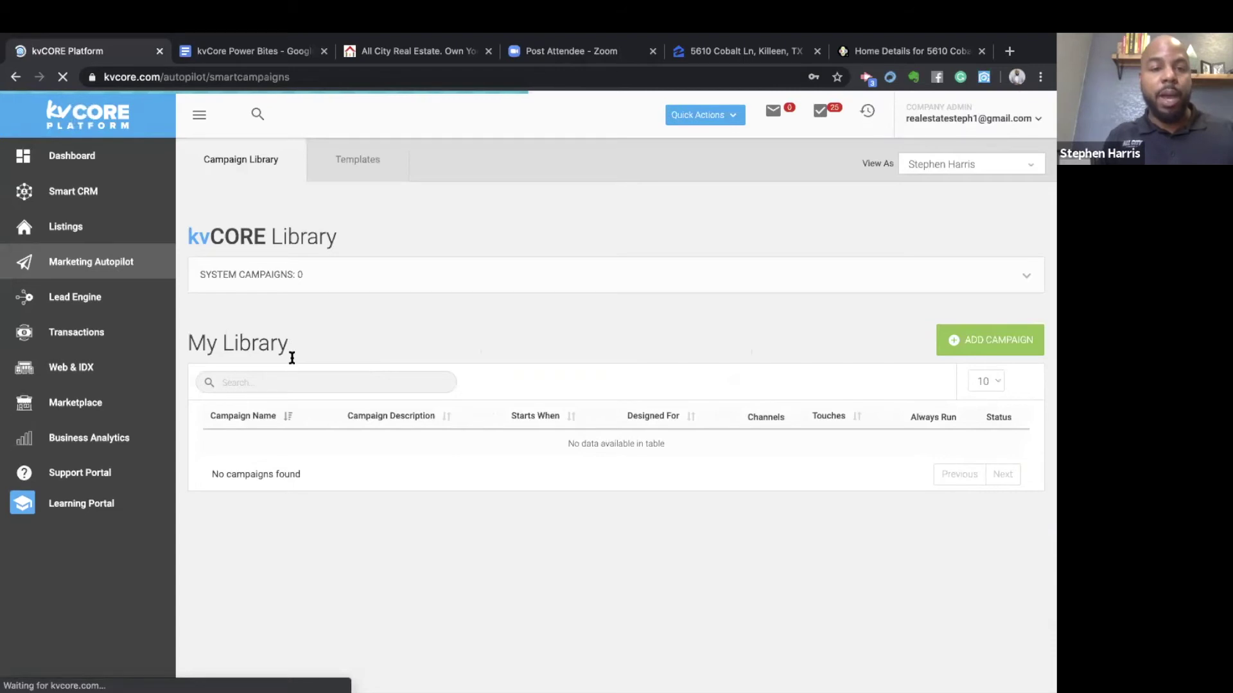
- Search My Library in the Smart Campaigns library for "all city" and look through the listed campaigns
click(317, 375)
text(all cithy)
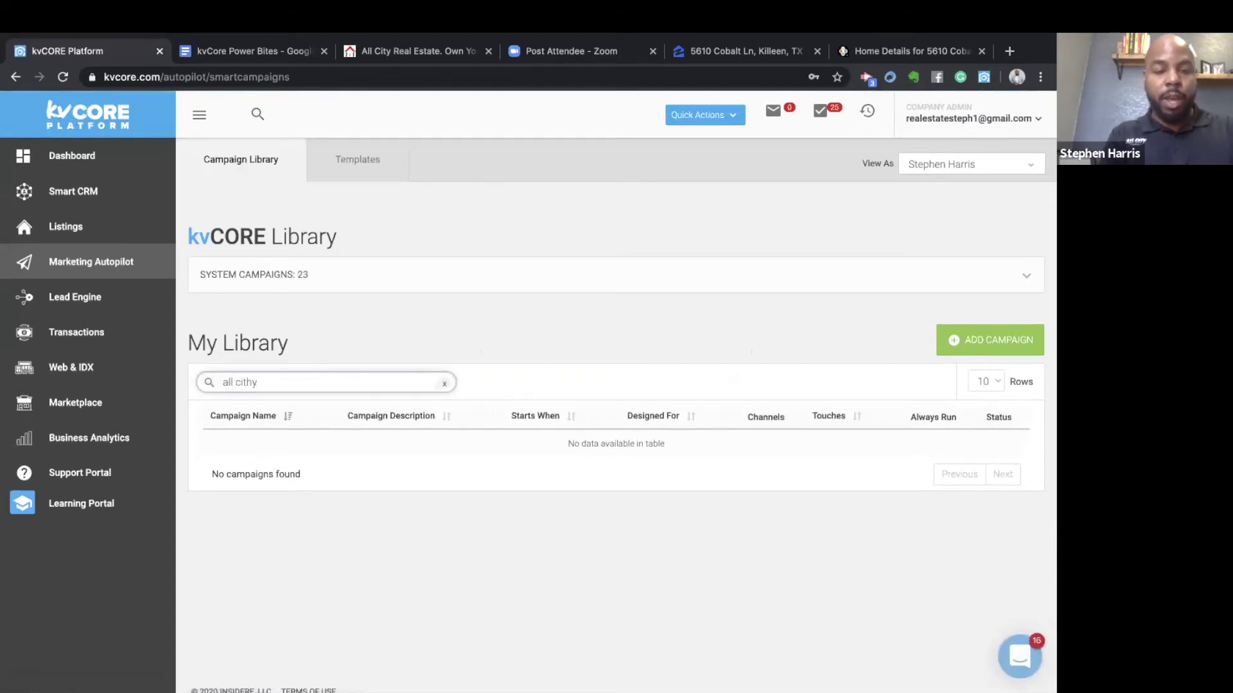
key(BackSpace)
key(BackSpace)
text(y rea)
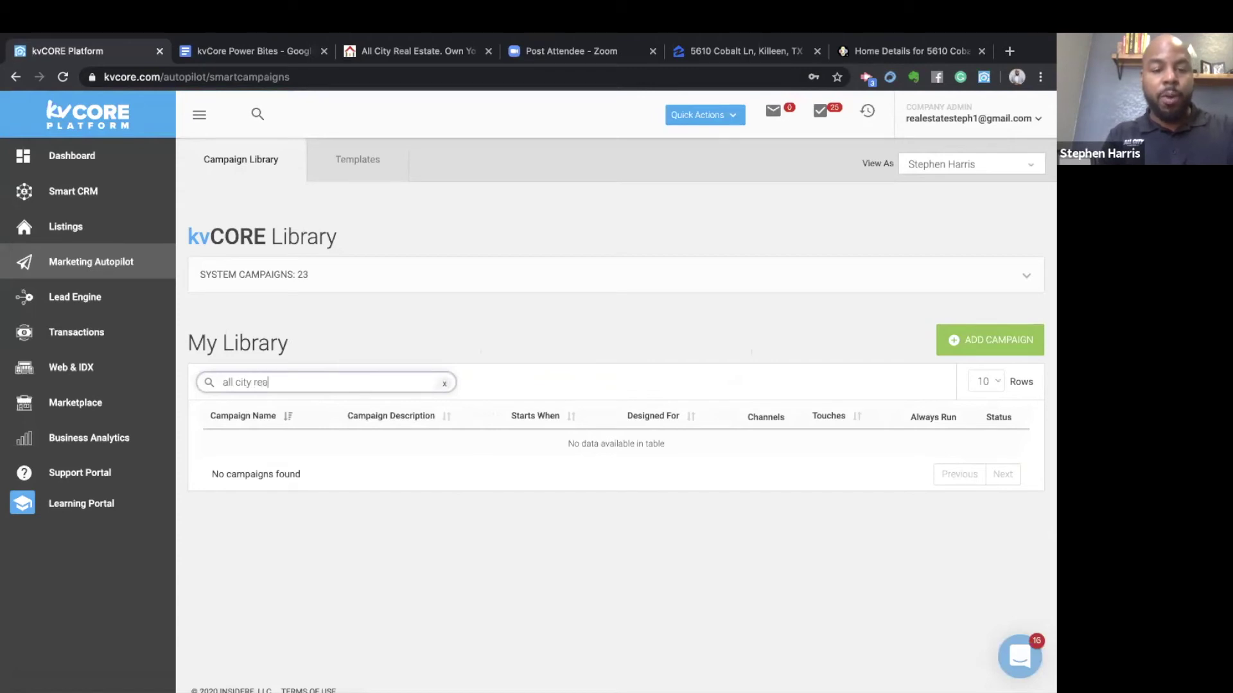
key(BackSpace)
key(BackSpace)
key(BackSpace)
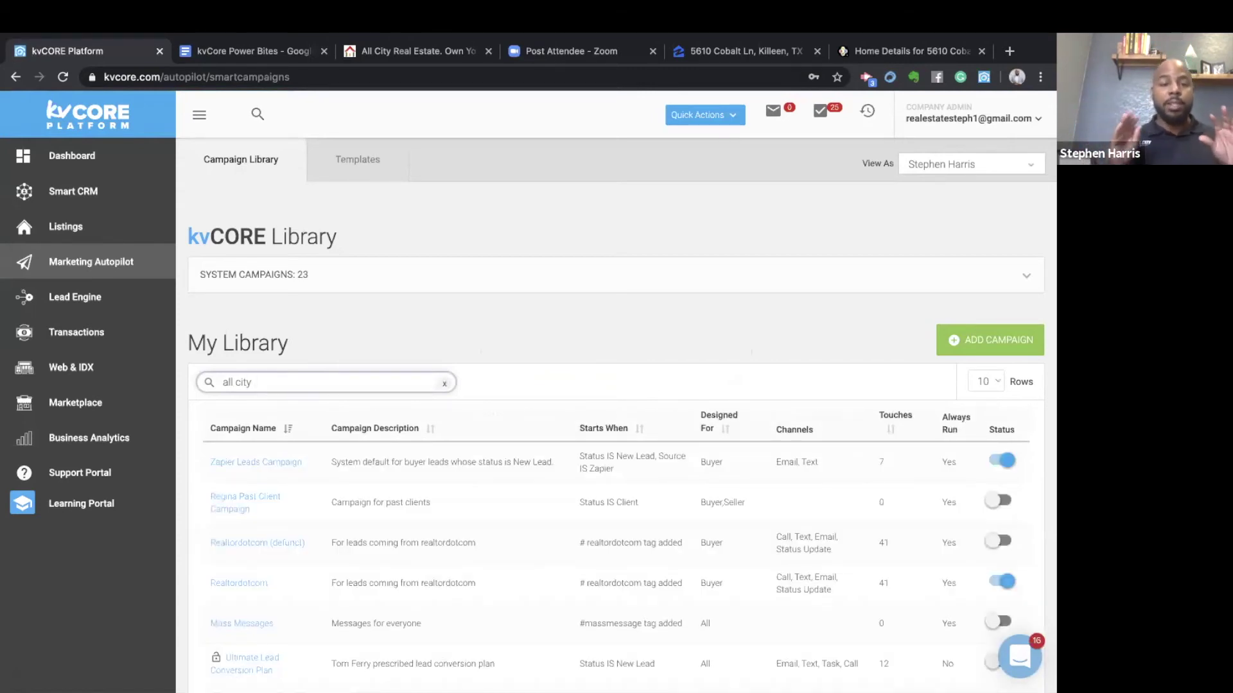
scroll(352, 470, down, 4)
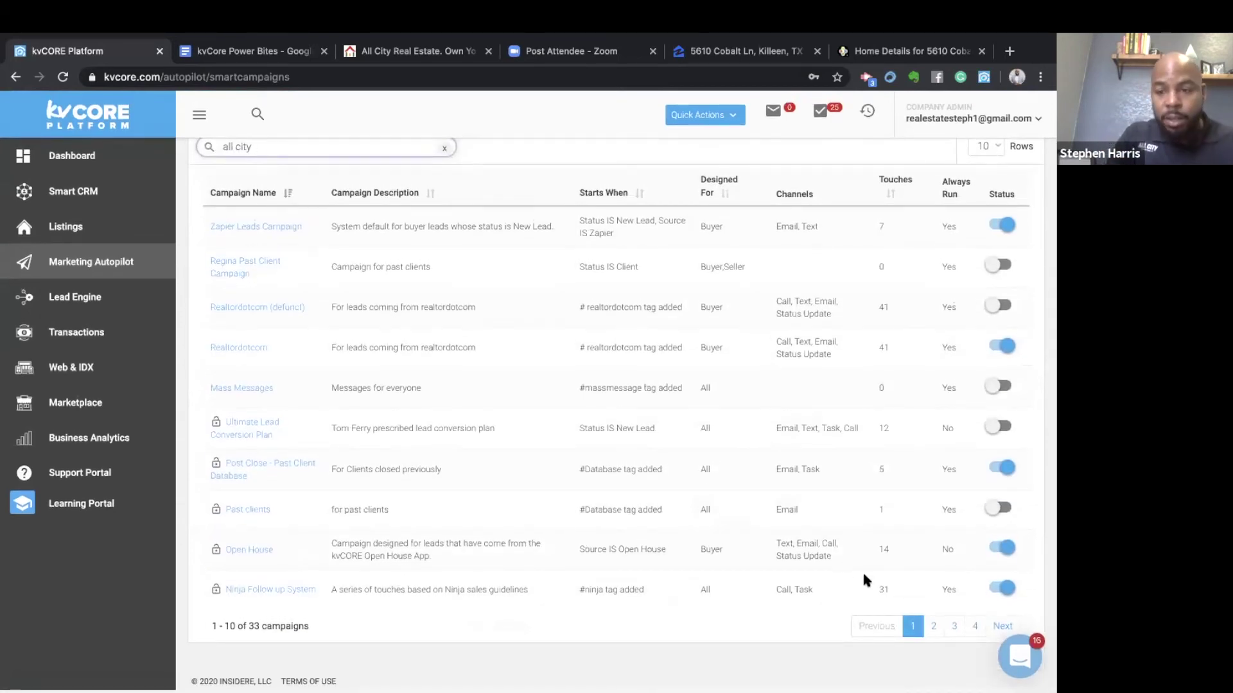
scroll(280, 208, up, 1)
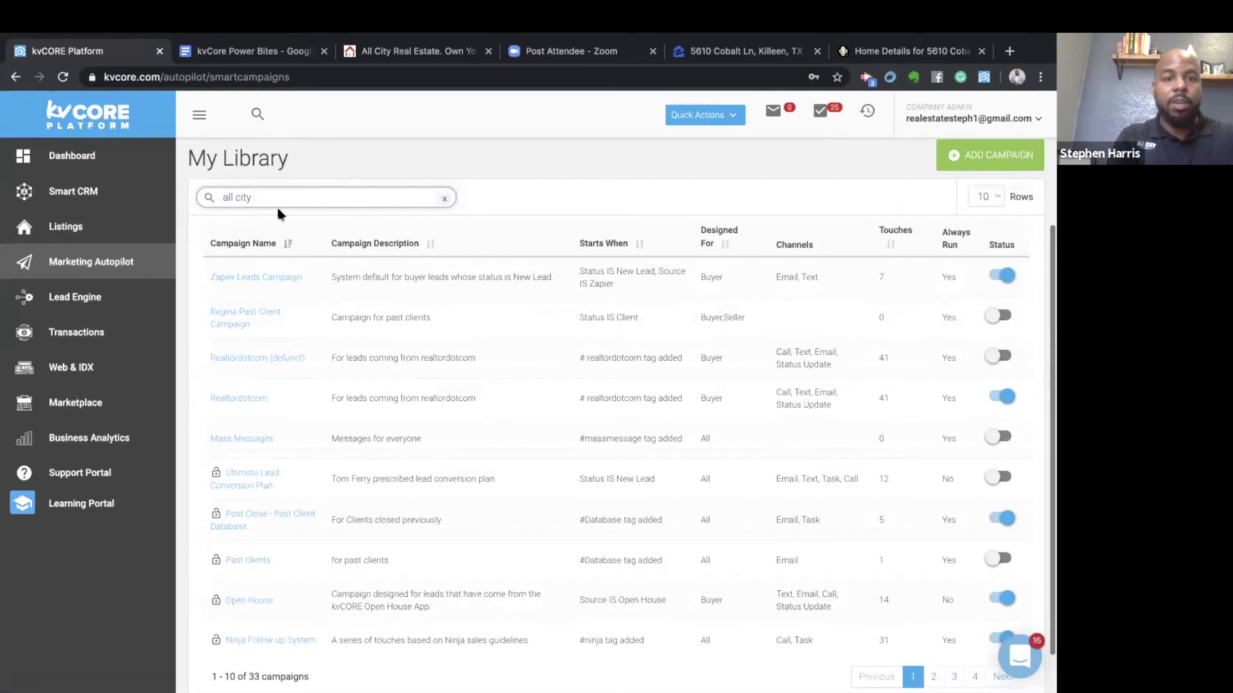
- Try the campaign search with "all city lead follow up", and shorten the search back to "all city"
text(lead foll)
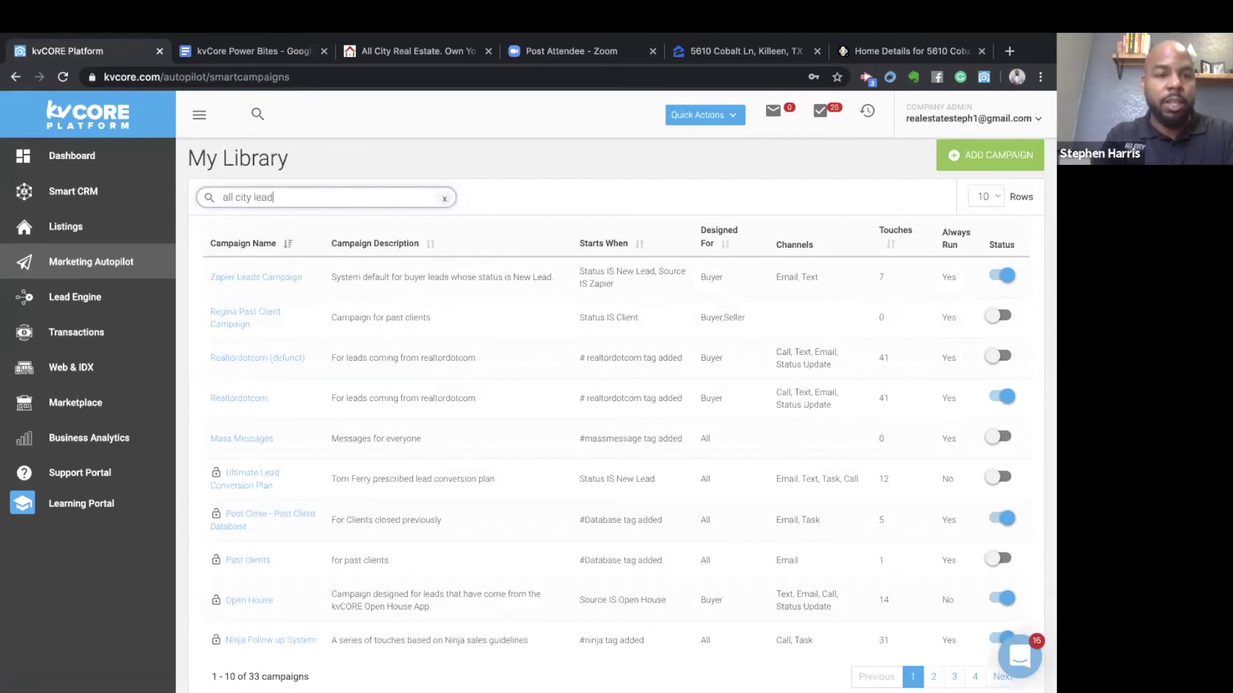
text(ow up)
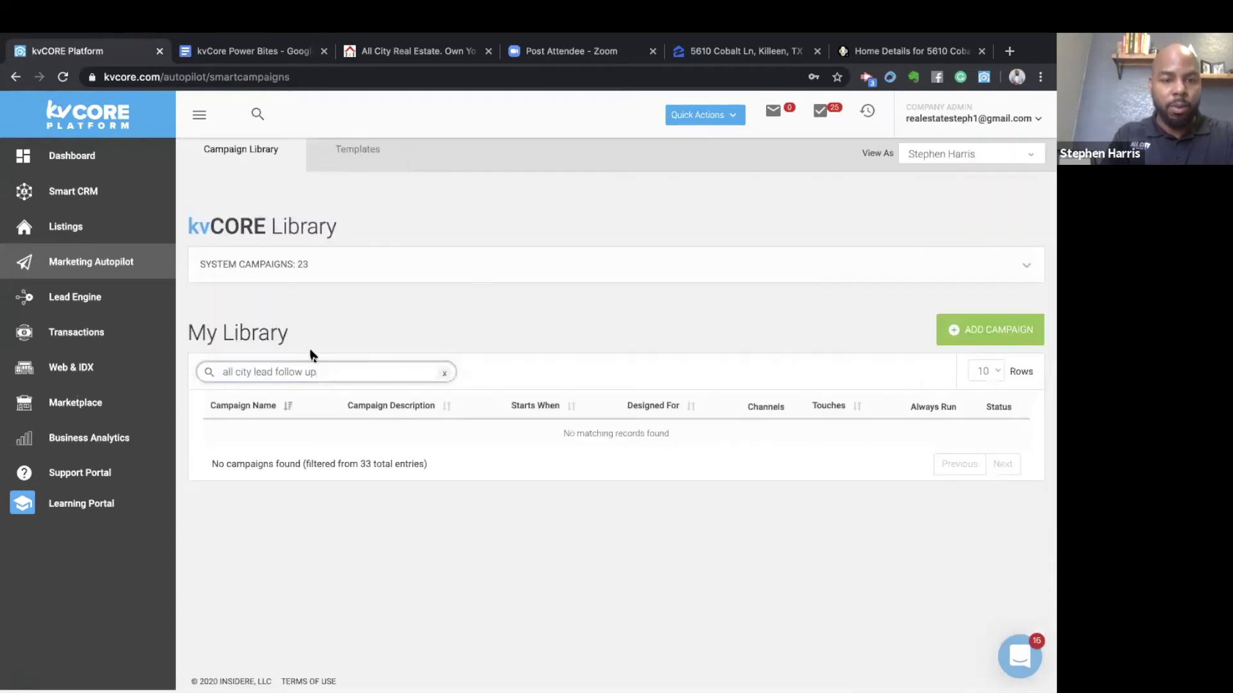
key(BackSpace)
key(BackSpace)
key(BackSpace)
key(BackSpace)
key(BackSpace)
key(BackSpace)
key(BackSpace)
key(BackSpace)
key(BackSpace)
key(BackSpace)
key(BackSpace)
key(BackSpace)
key(BackSpace)
key(BackSpace)
key(BackSpace)
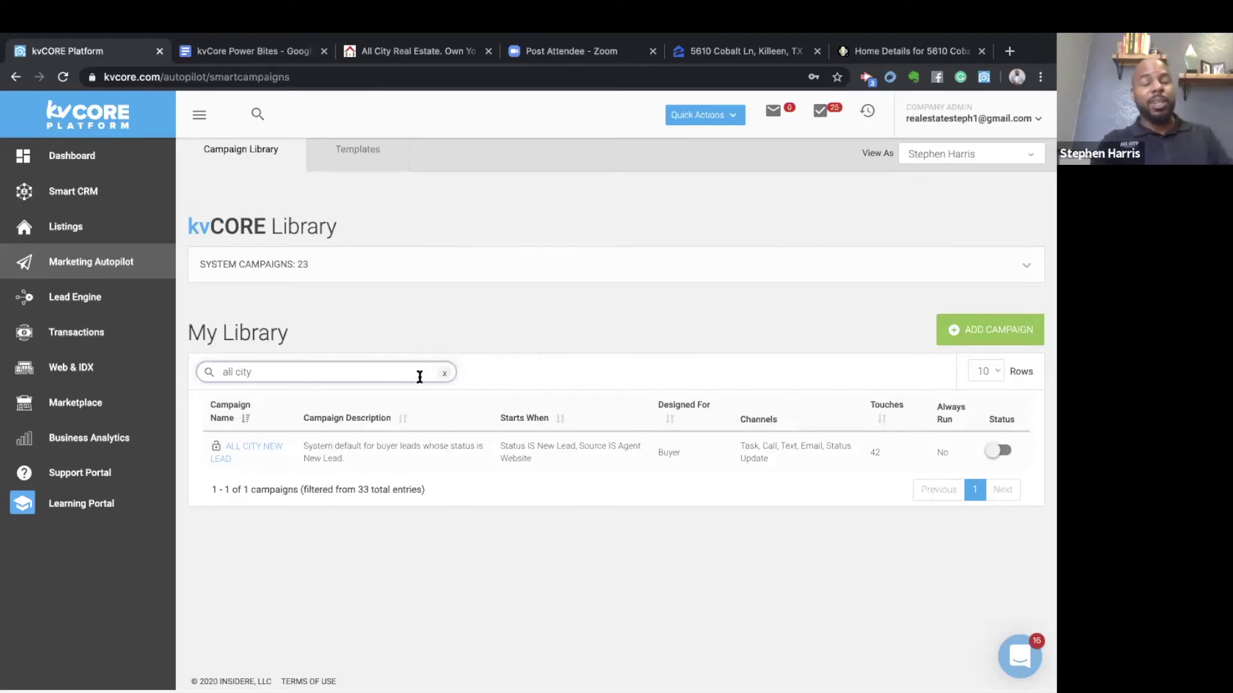
- Activate the ALL CITY NEW LEAD campaign for all assigned leads and open its campaign details
click(1001, 453)
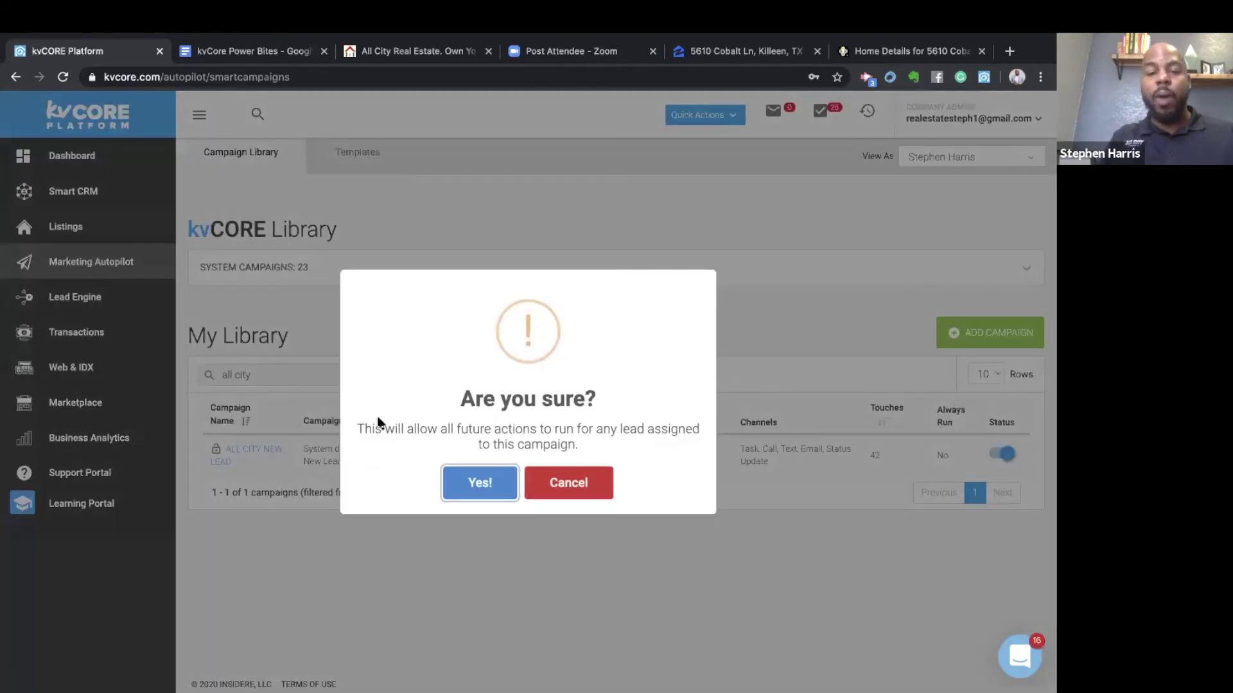
click(495, 490)
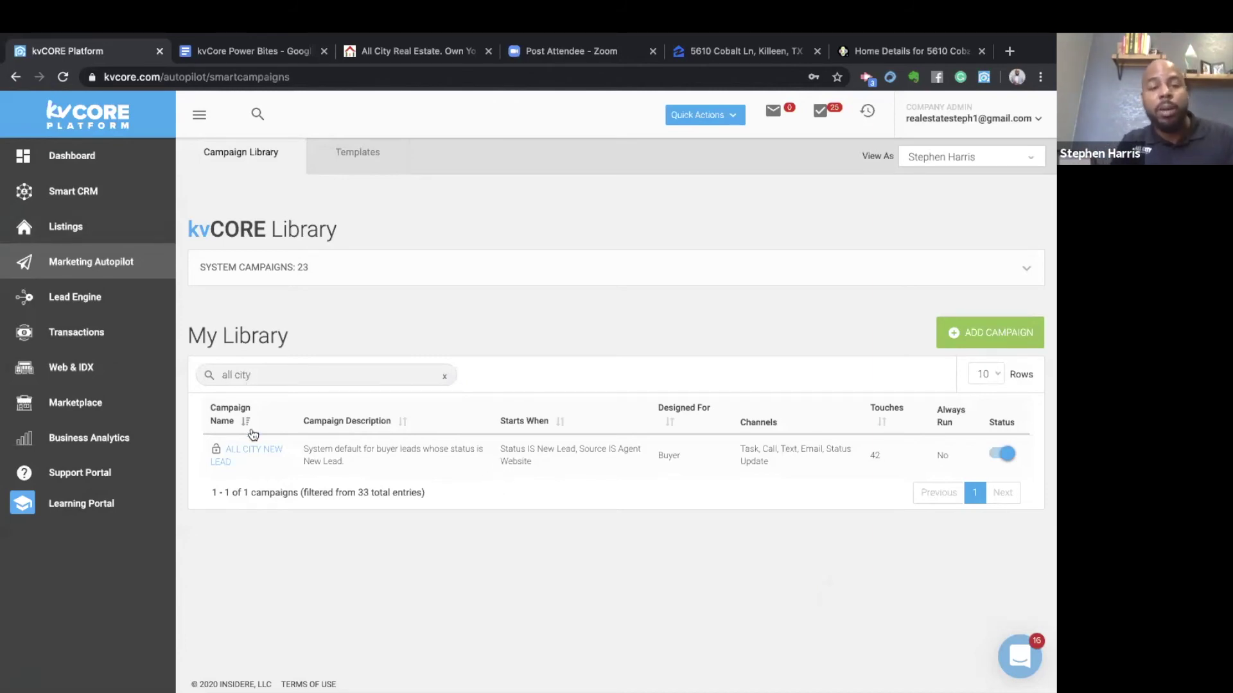
click(255, 450)
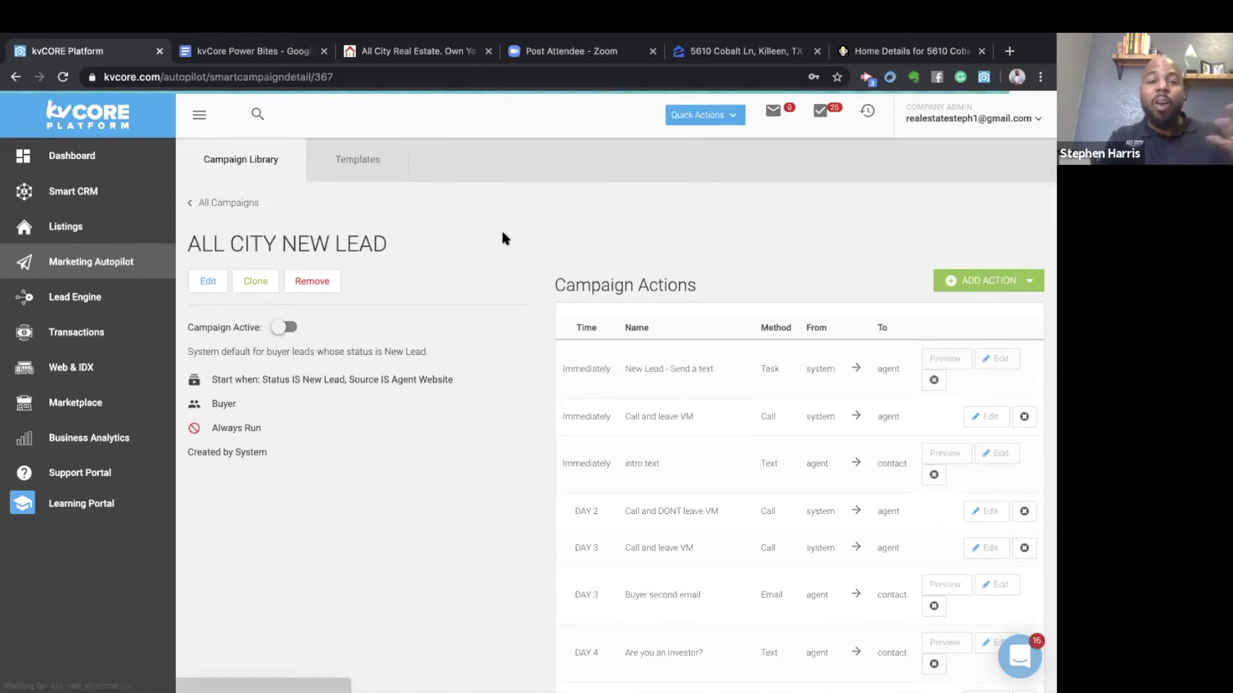
- Switch between the kvCore Power Bites document and the campaign details in kvCORE to review the top 3 new-lead actions
key(ctrl+Tab)
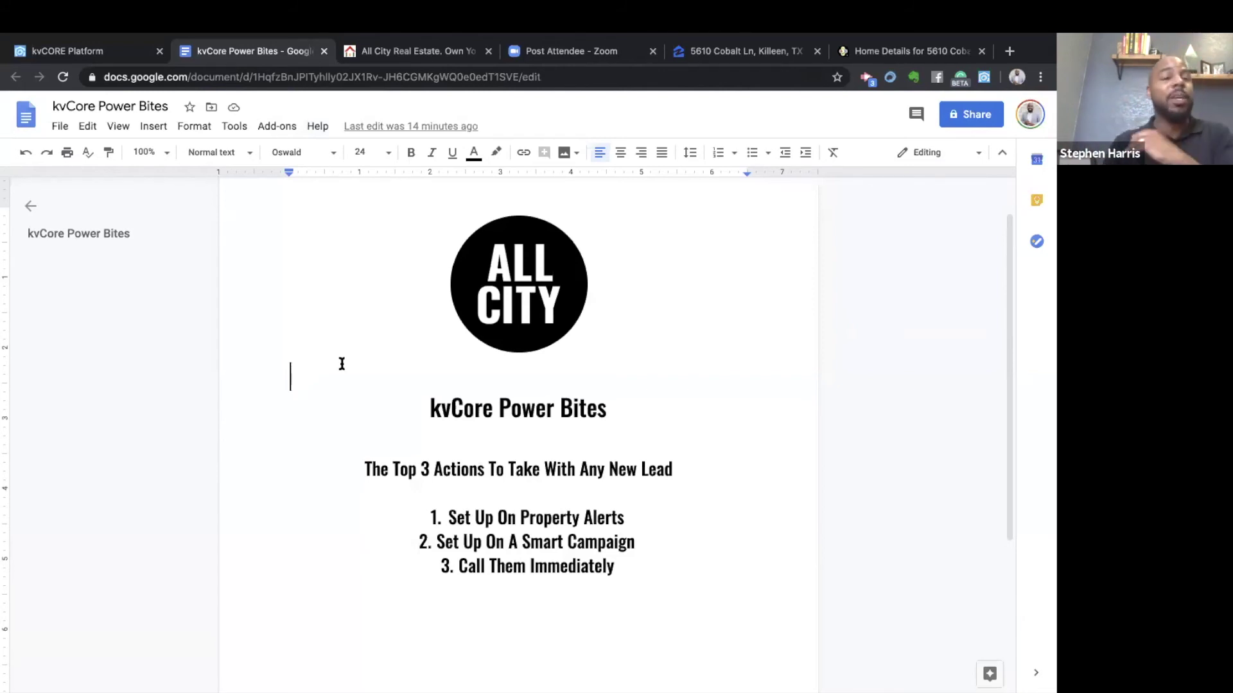
click(100, 51)
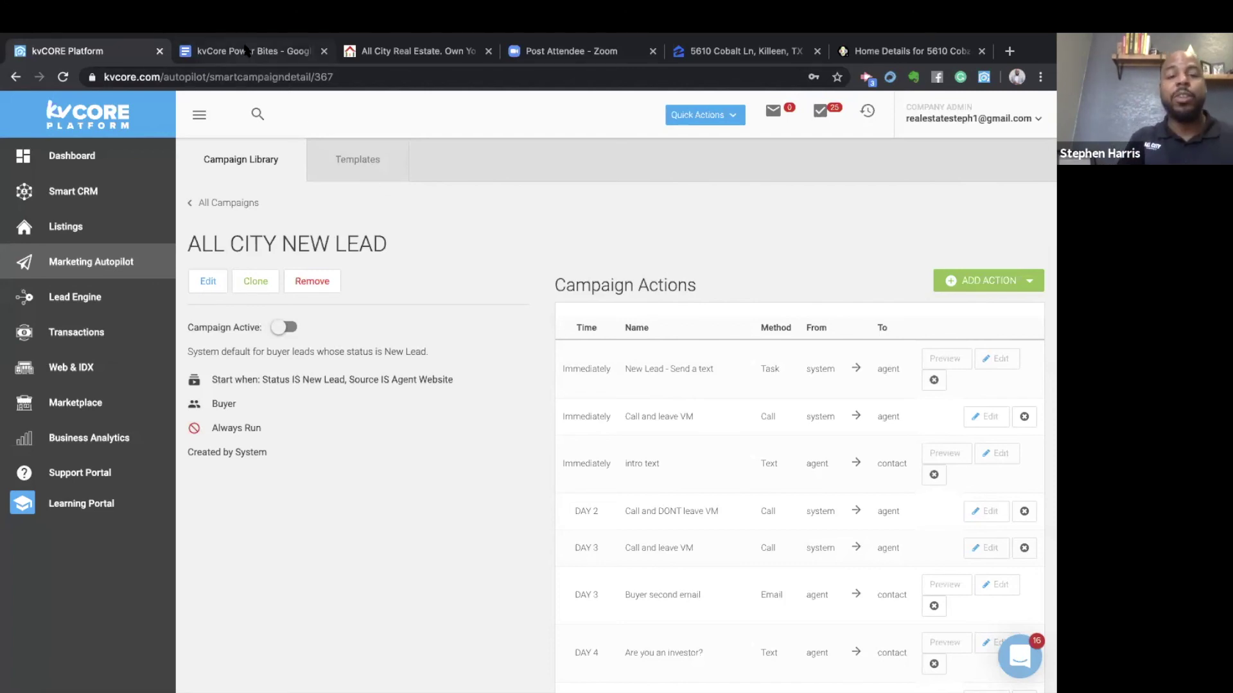
click(250, 52)
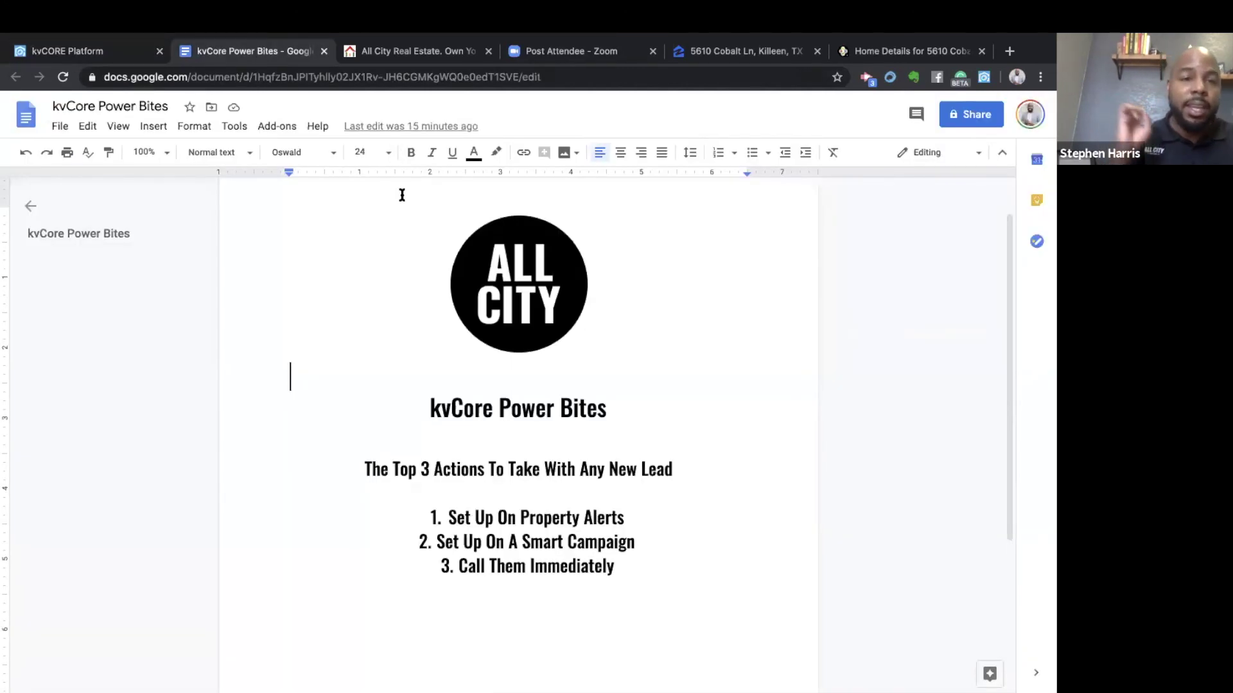